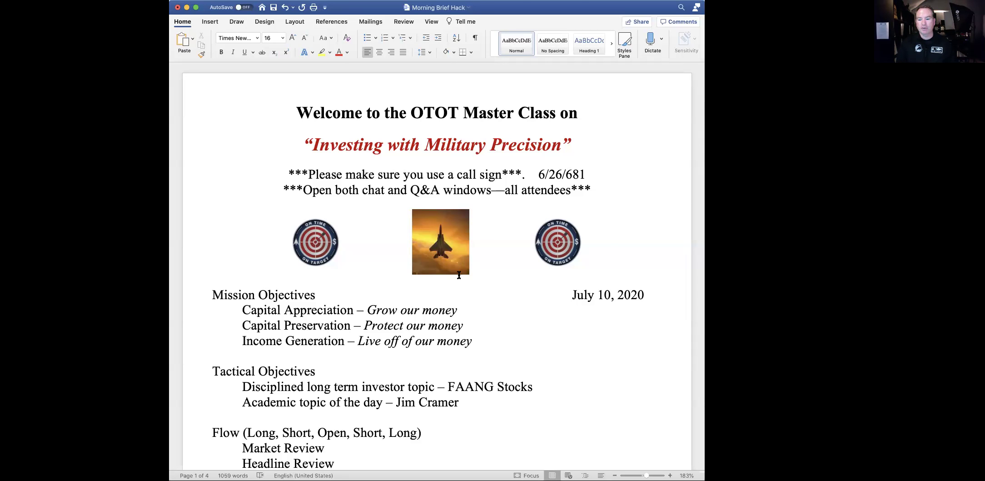
Review the morning brief from the mission and tactical objectives through the session flow, contingencies and disclaimer.
click(471, 312)
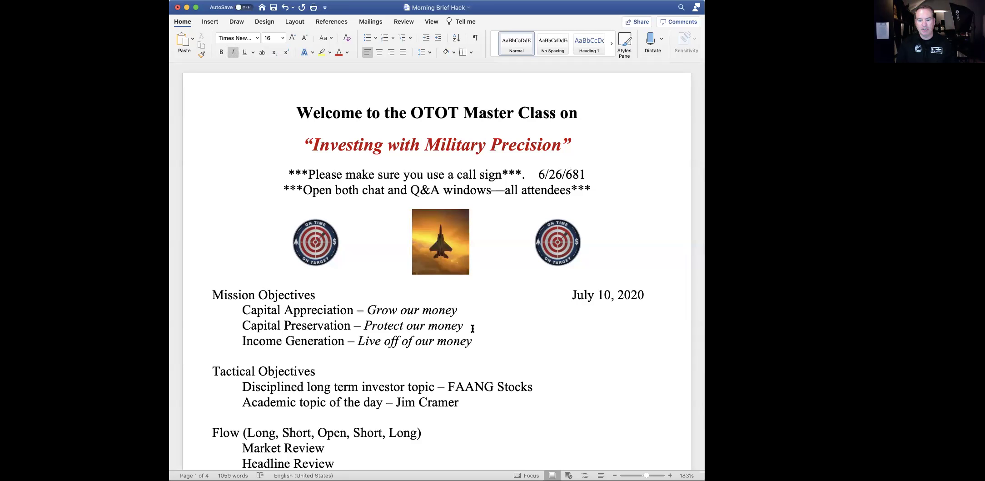
click(473, 328)
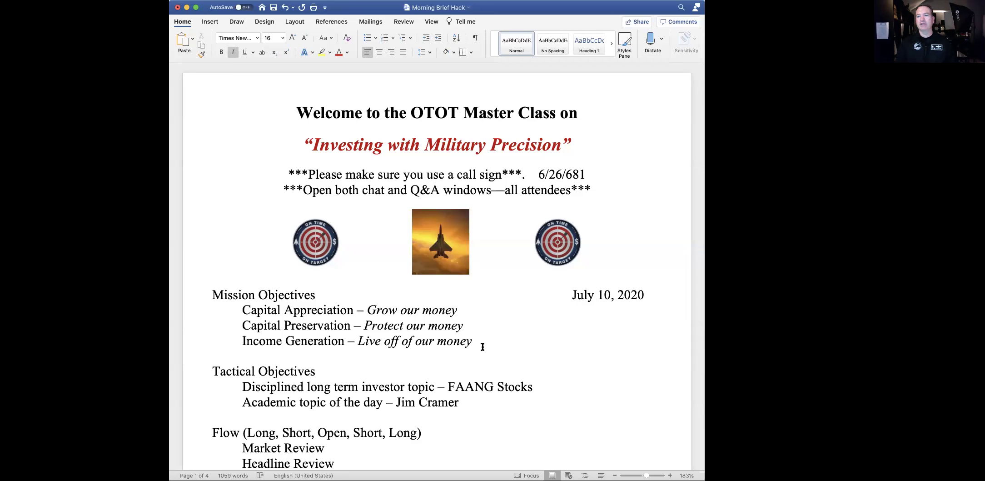
scroll(483, 346, down, 3)
scroll(483, 346, down, 9)
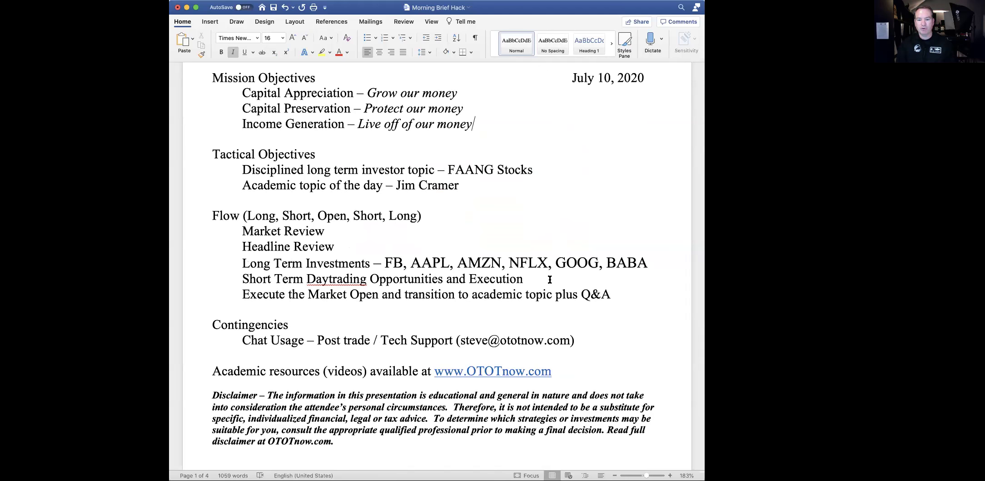
scroll(550, 279, down, 1)
scroll(550, 279, down, 1)
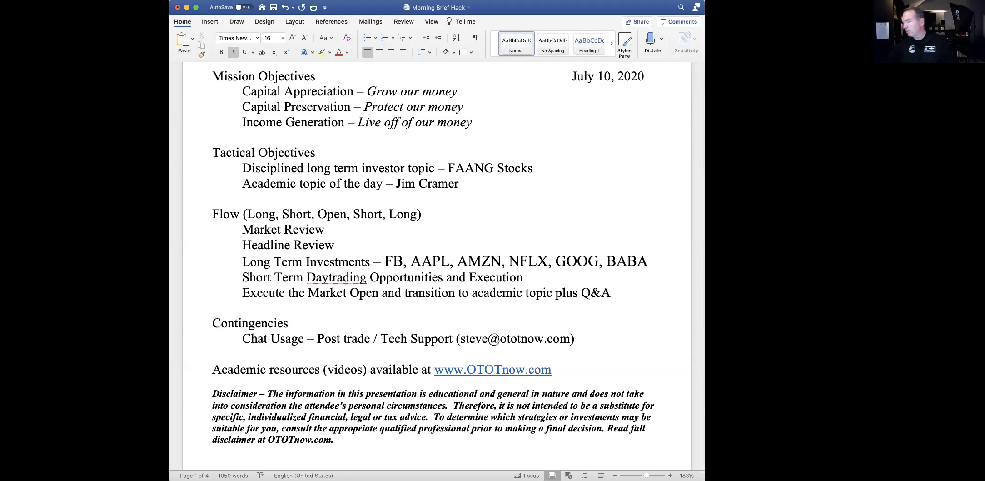
Switch to thinkpipes and bring up the Charts workspace with the intraday SPY chart.
key(super+Tab)
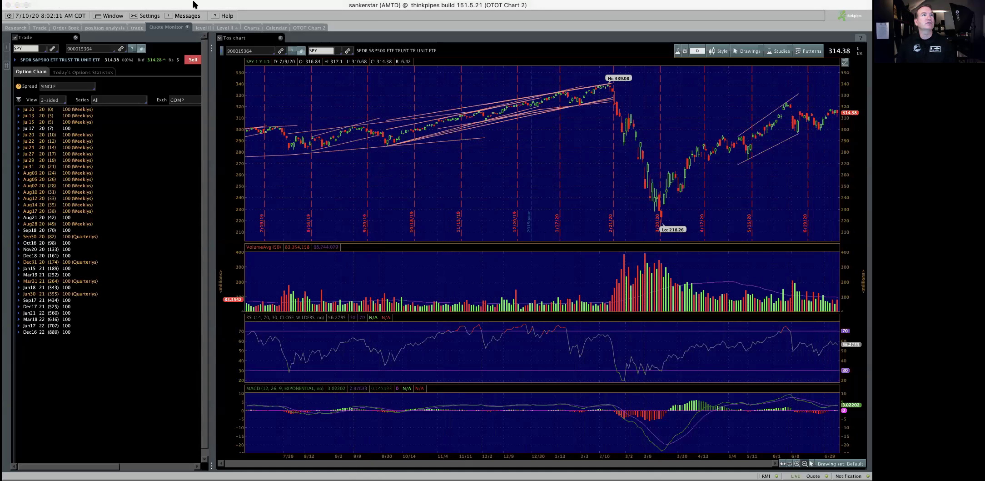
click(250, 28)
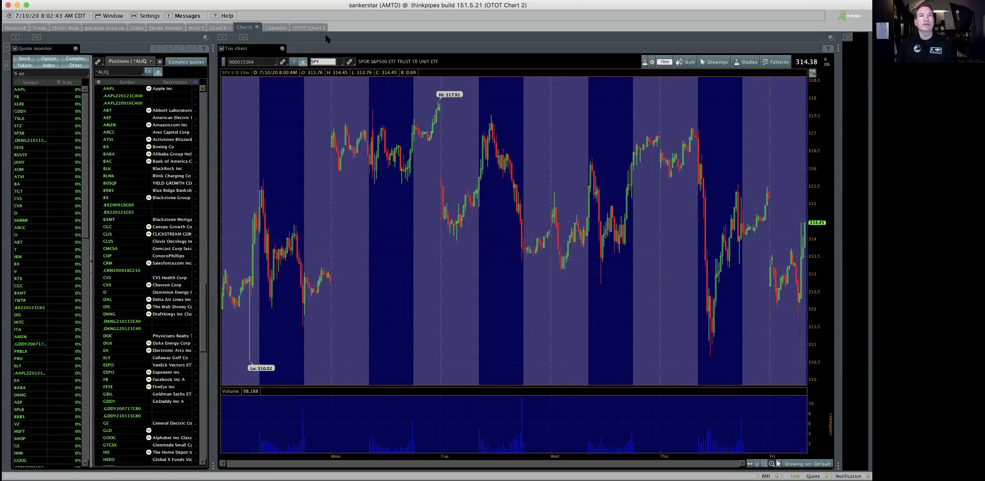
Examine the 10 July 2020 earnings and dividend events in the calendar, and bring up the OTOT Chart 2 workspace.
click(271, 28)
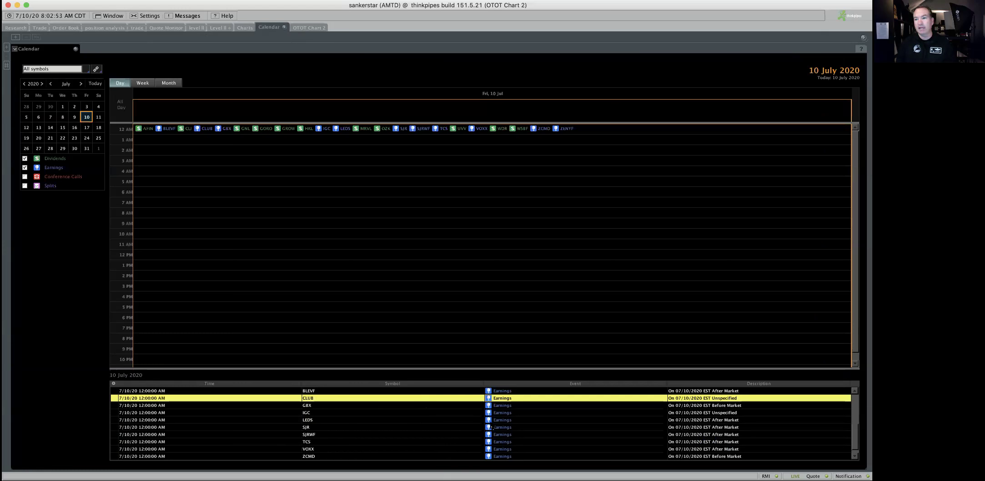
scroll(492, 427, down, 1)
scroll(492, 427, up, 2)
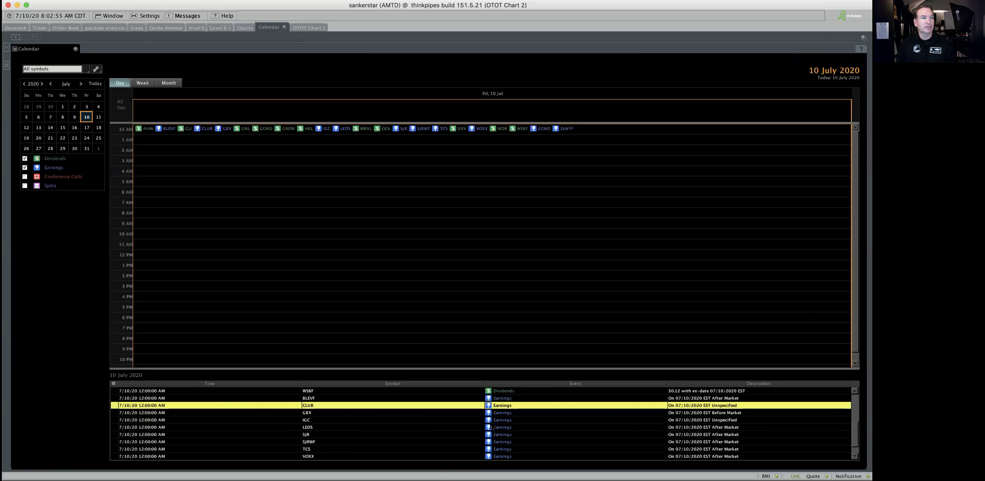
scroll(492, 428, down, 1)
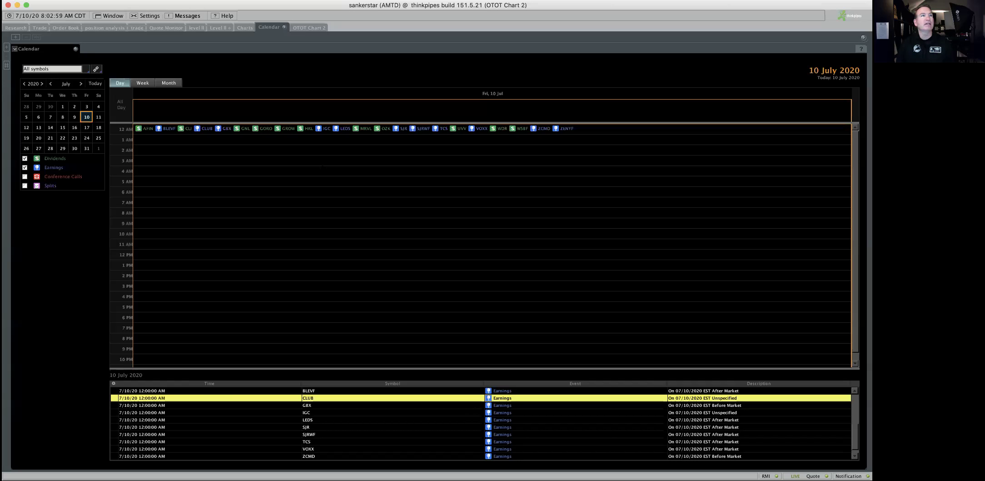
click(302, 29)
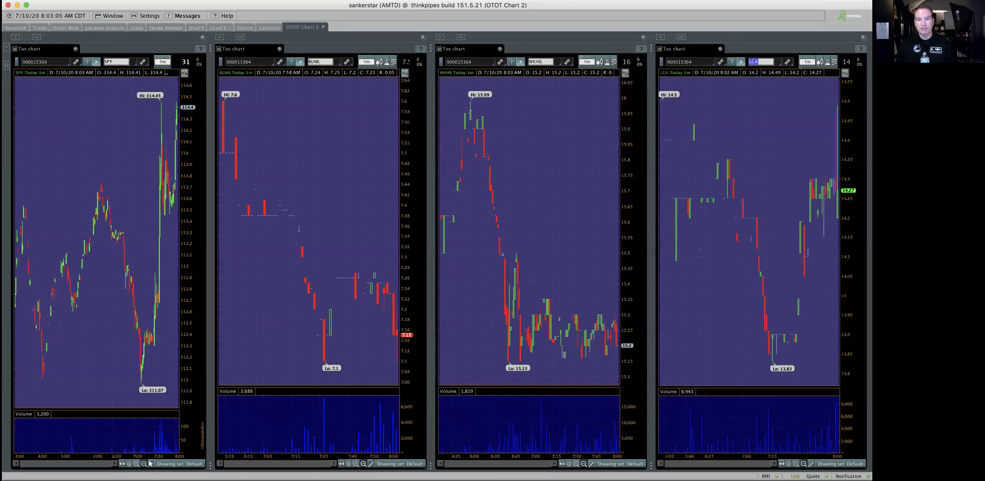
Switch to Chrome with the CNBC home page and reload it to refresh the pre-market quotes.
key(super+Tab)
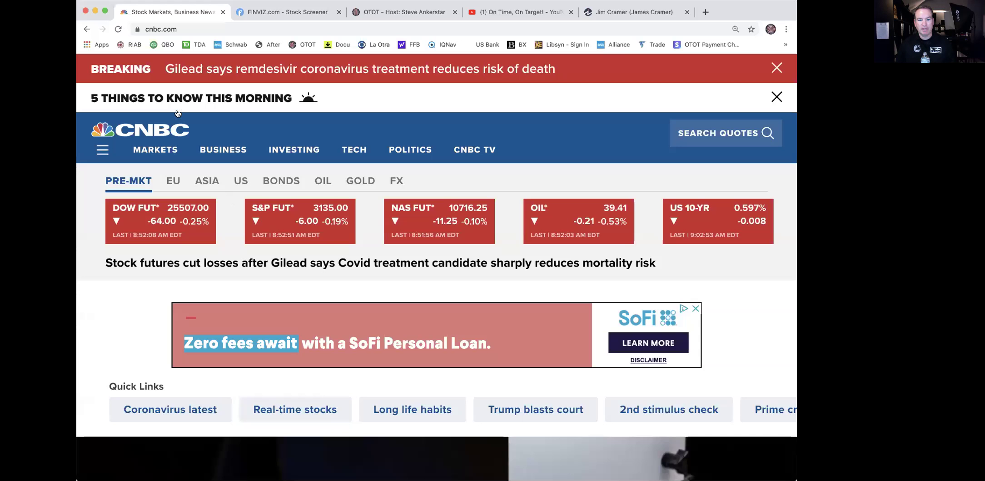
click(118, 29)
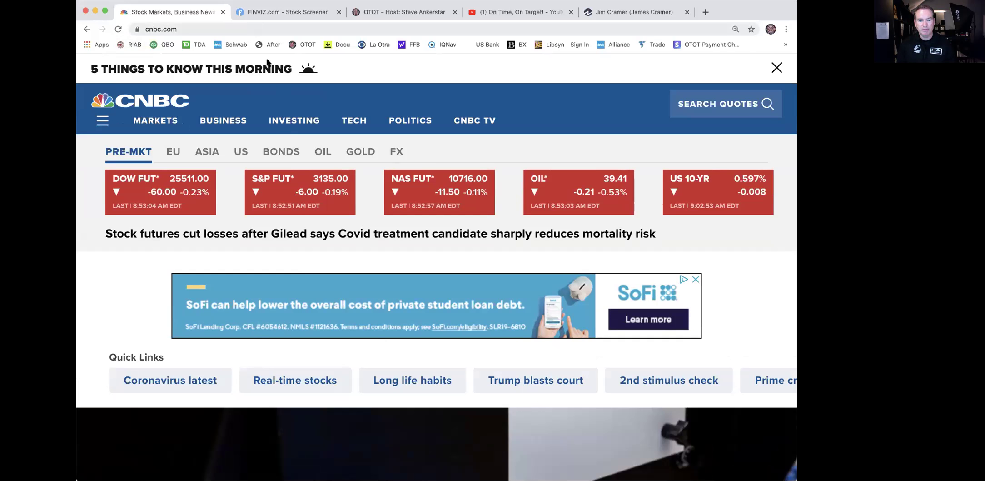
scroll(236, 100, down, 1)
scroll(191, 140, up, 1)
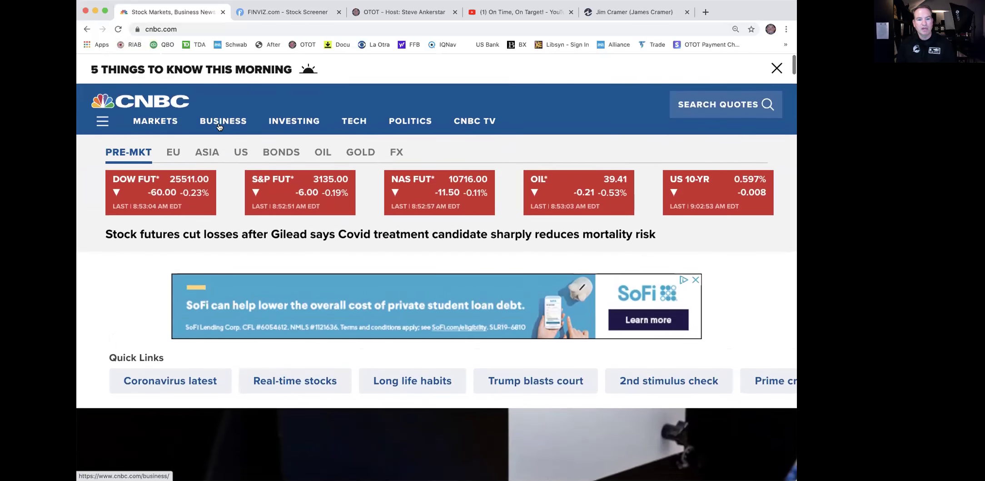
Review the European, Asian and US index quotes in CNBC's market summary.
click(176, 152)
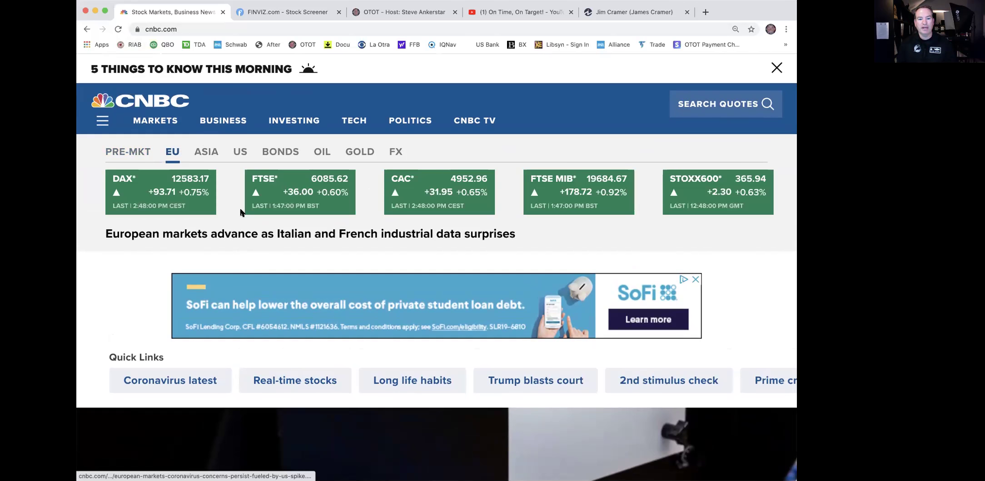
click(194, 151)
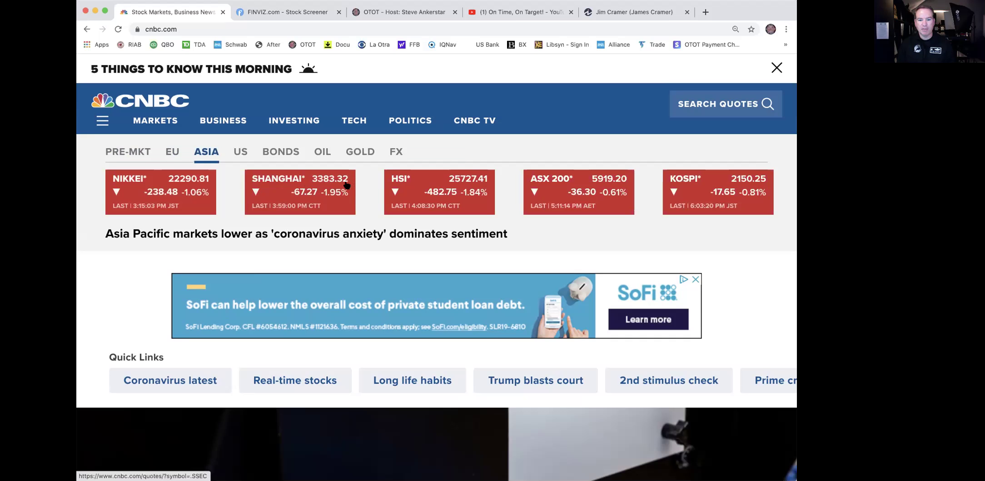
click(236, 150)
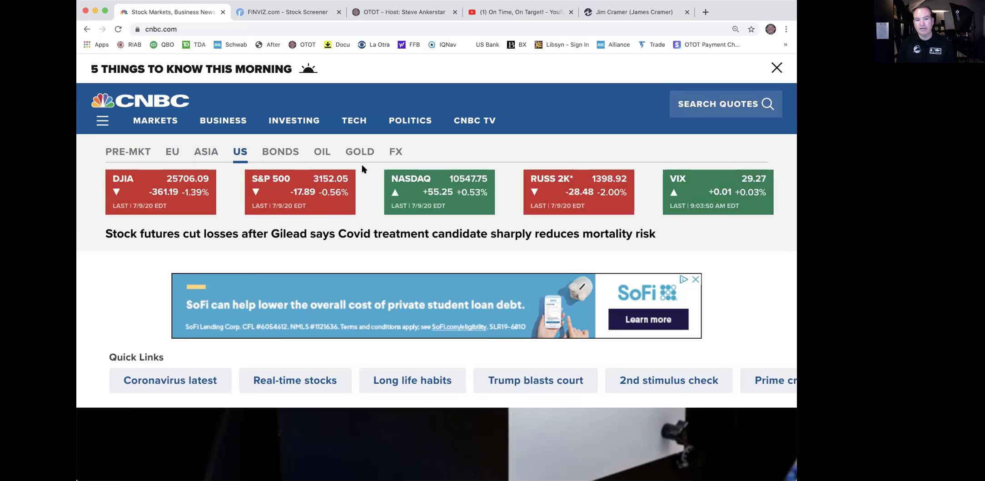
Check the bond, oil and gold quotes in the market summary, and return to the pre-market quotes.
click(274, 150)
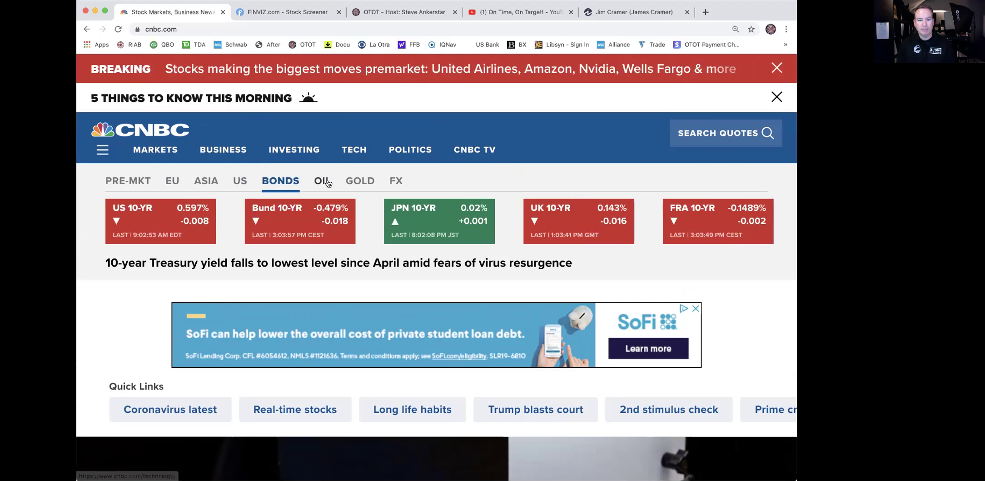
click(328, 184)
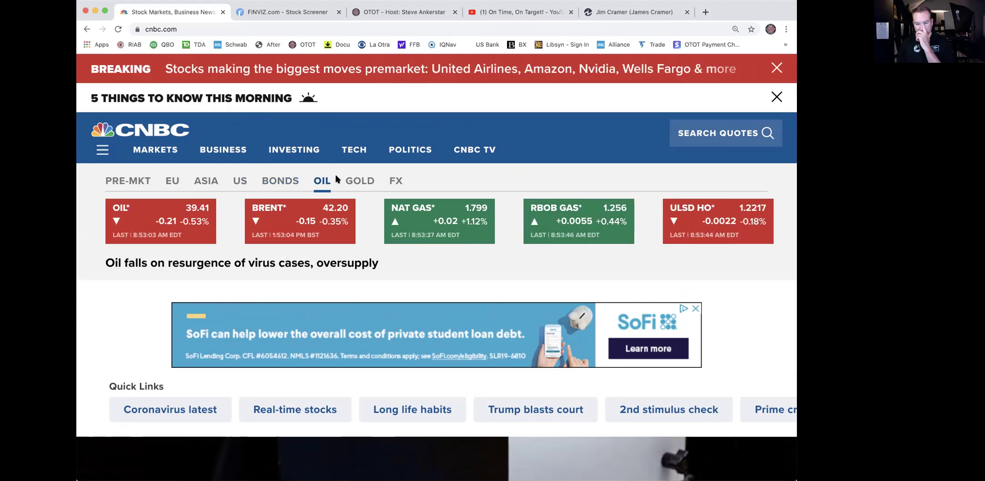
click(352, 187)
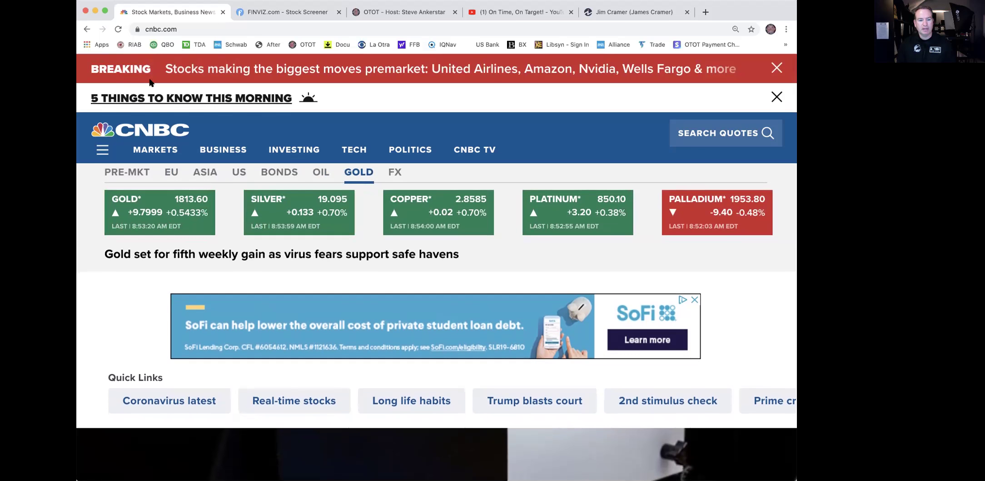
click(116, 169)
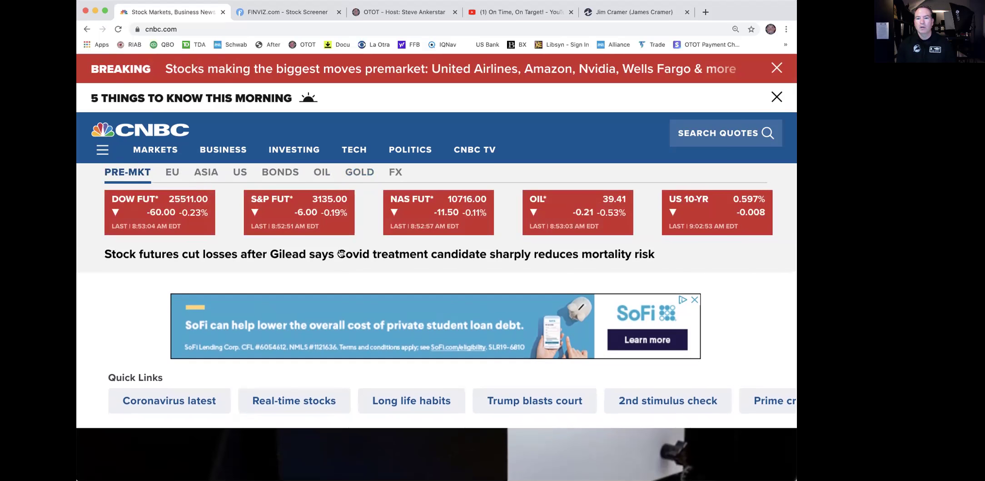
Read the lead Gilead remdesivir headlines on CNBC and dismiss the "5 Things to Know This Morning" banner.
scroll(366, 255, down, 5)
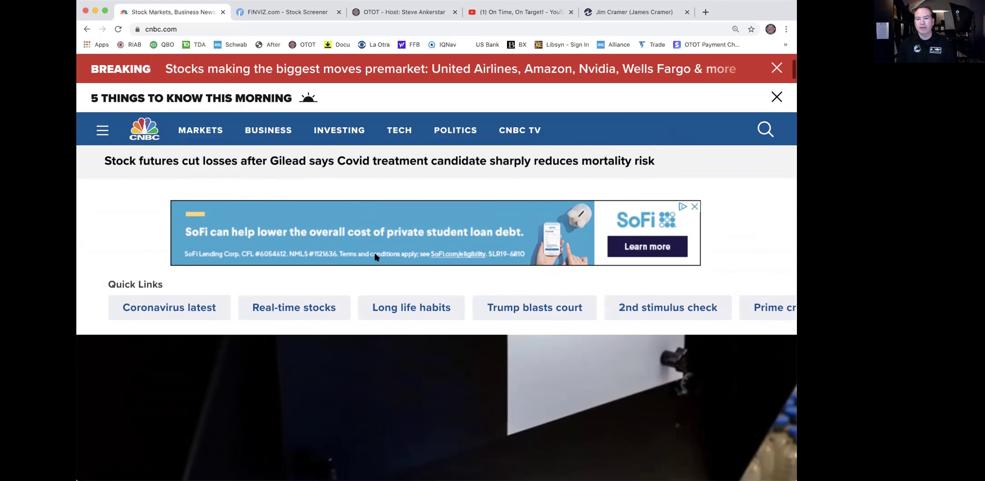
scroll(374, 256, down, 10)
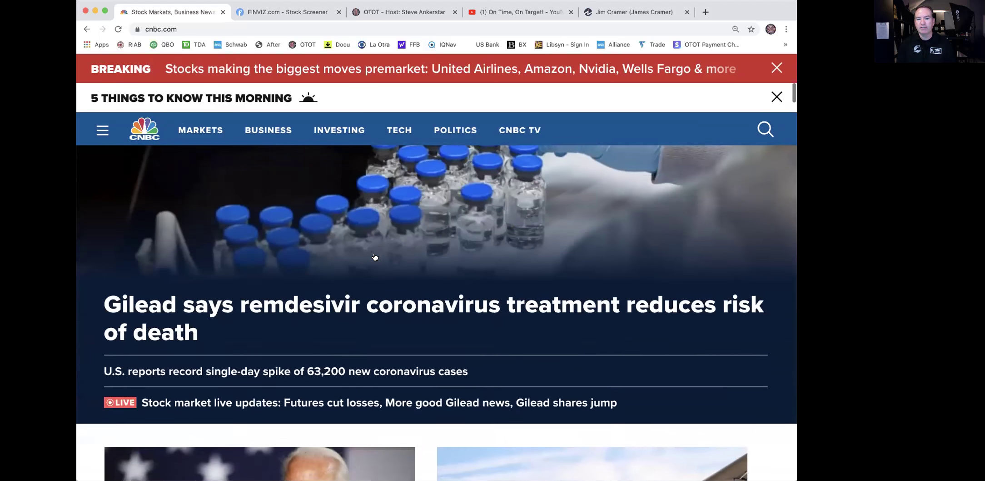
scroll(374, 257, down, 3)
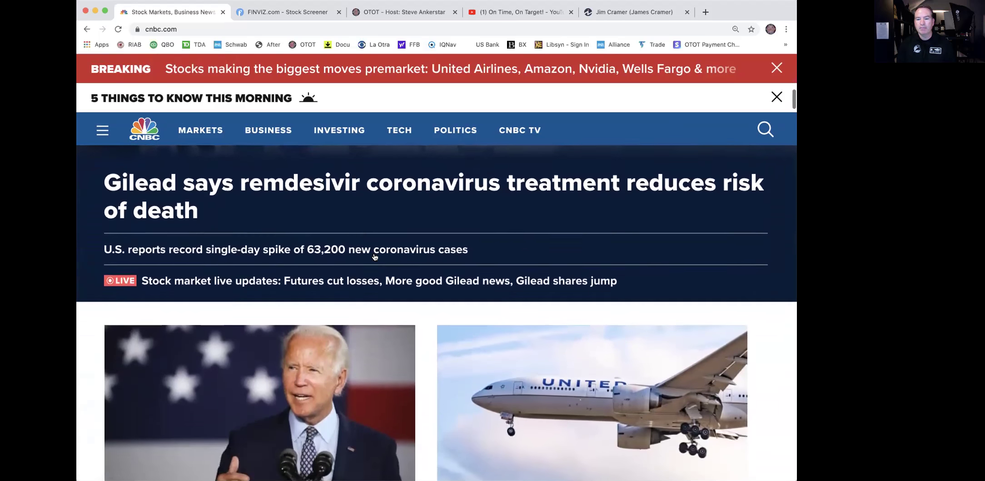
scroll(373, 256, down, 1)
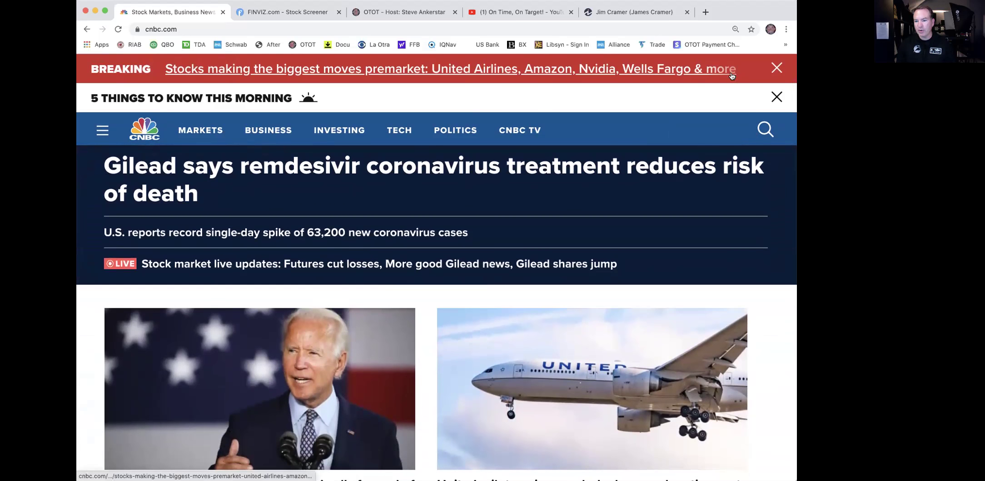
click(775, 96)
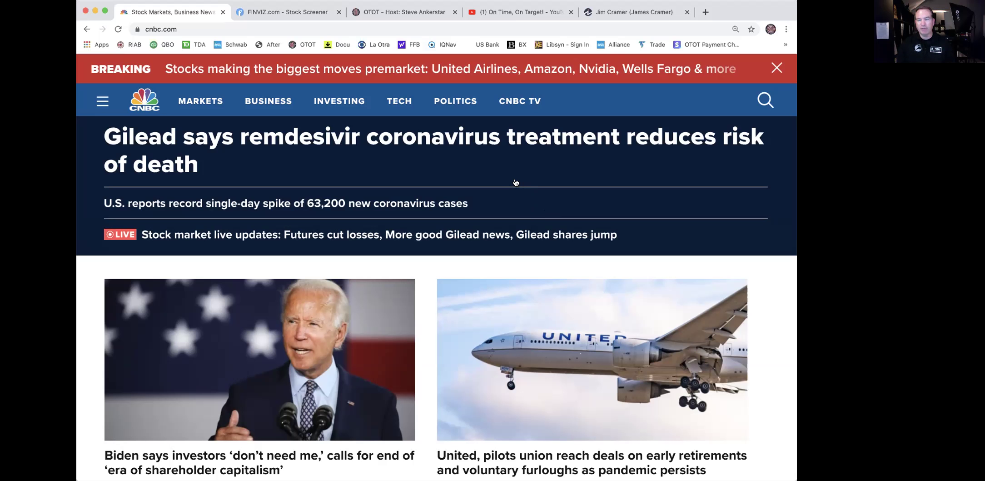
Read the Biden and United Airlines headlines and the Latest News list on the CNBC home page.
scroll(515, 182, down, 1)
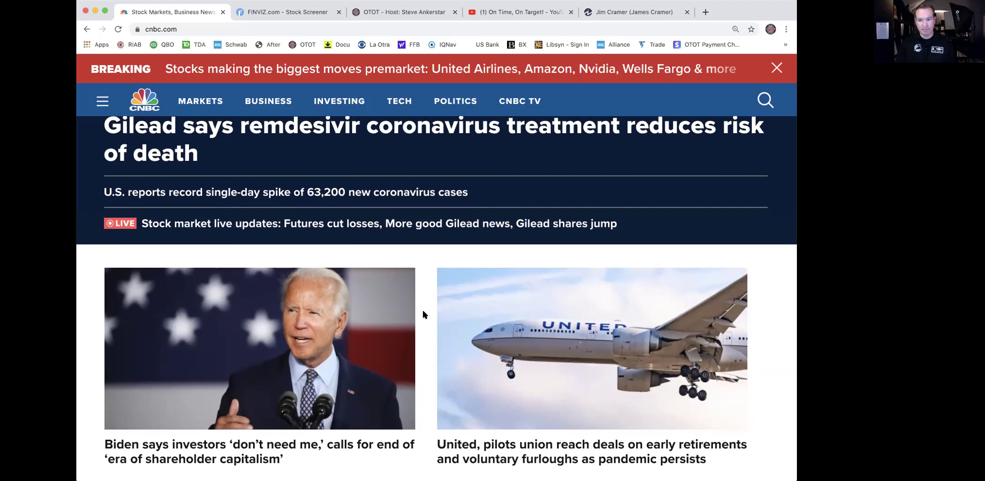
scroll(423, 314, down, 2)
scroll(423, 314, down, 4)
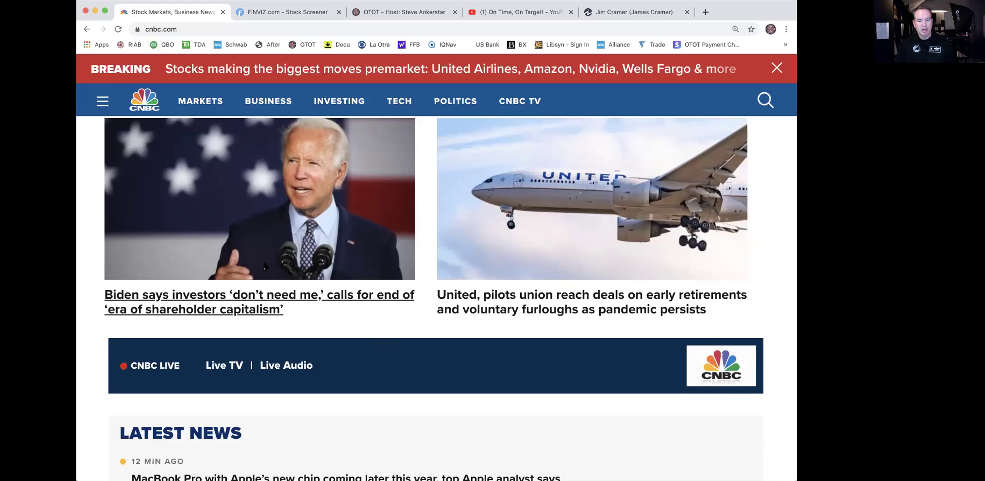
scroll(378, 368, down, 10)
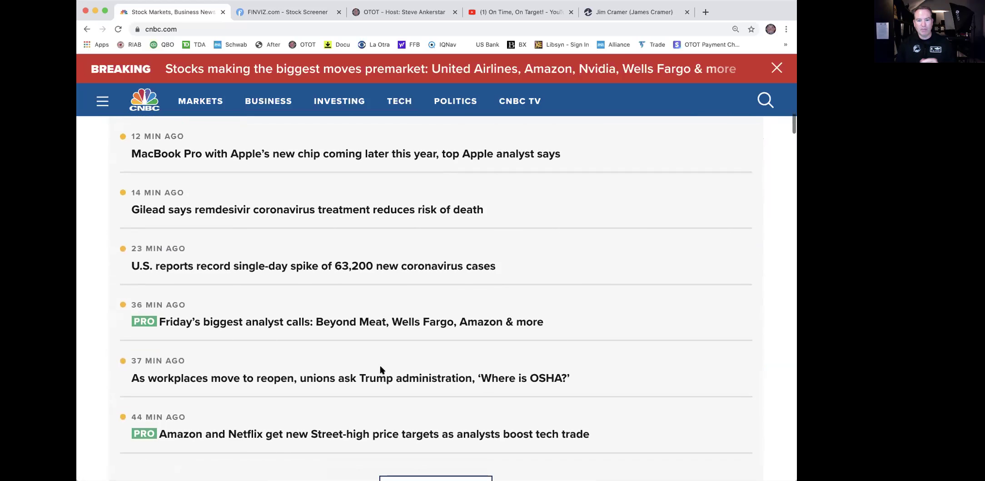
scroll(378, 374, up, 1)
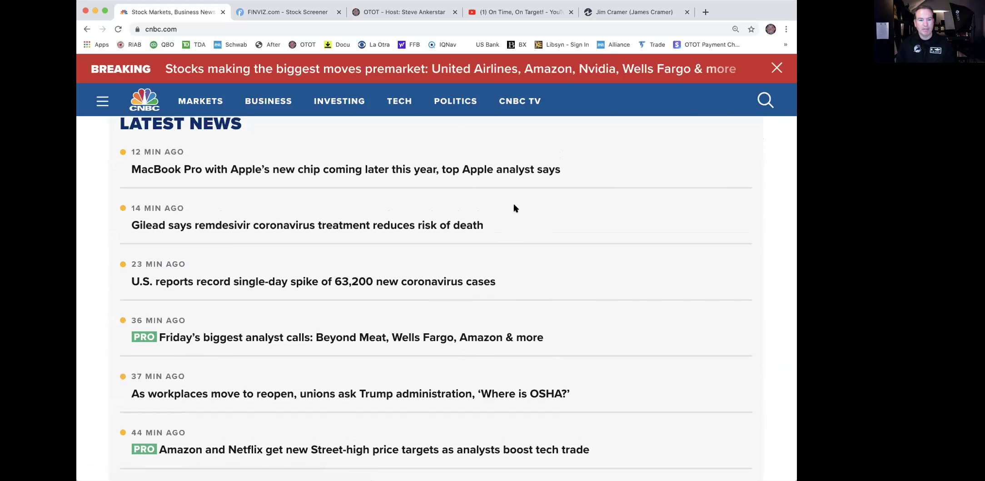
scroll(514, 205, down, 5)
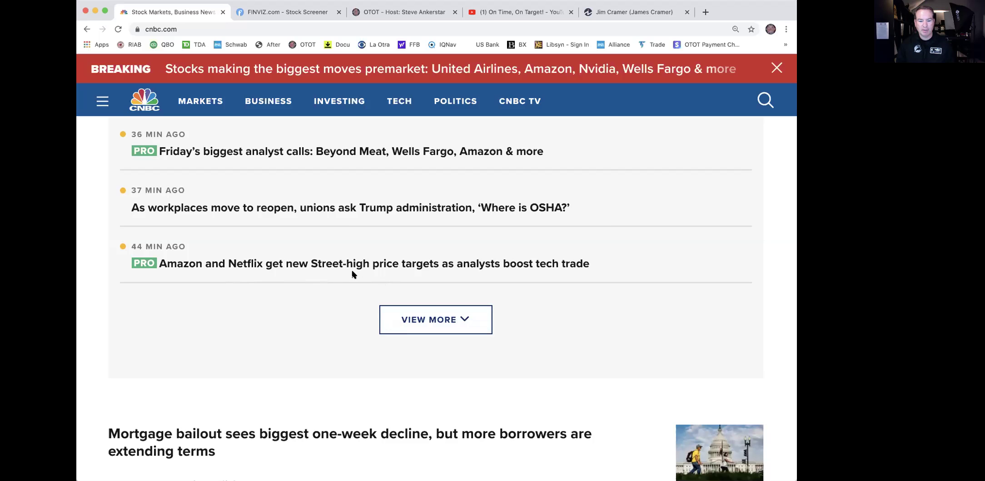
Read the CNBC home page headlines on the mortgage bailout, TikTok in Hong Kong, coronavirus updates and June producer prices.
scroll(353, 275, down, 1)
scroll(353, 274, down, 6)
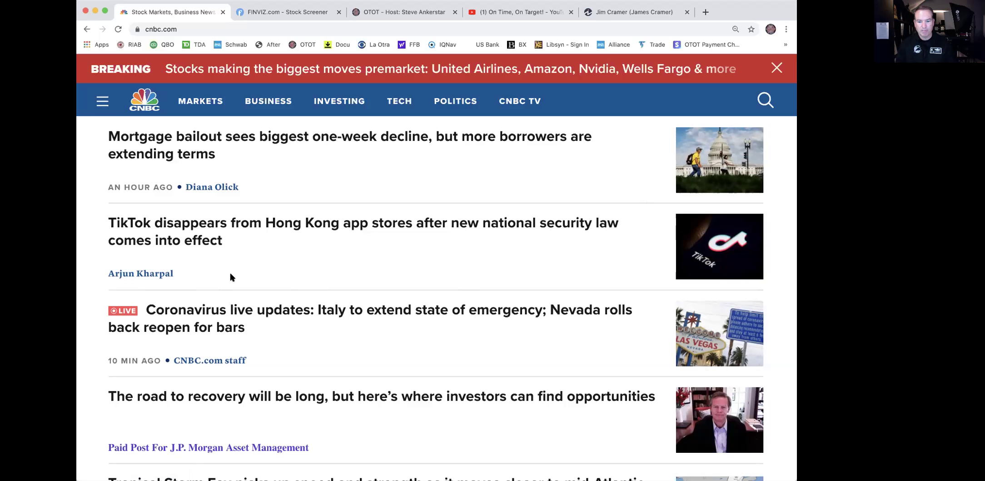
scroll(231, 274, down, 5)
scroll(412, 156, down, 1)
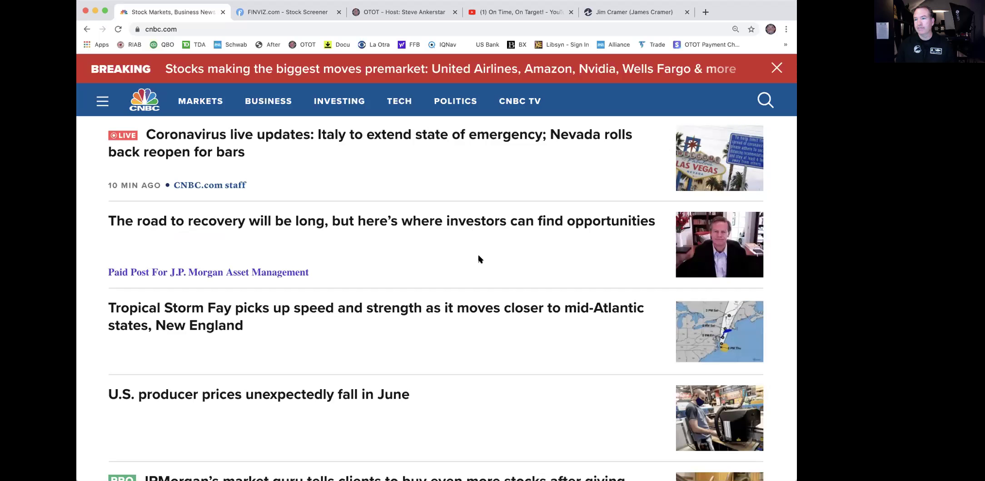
scroll(479, 258, down, 1)
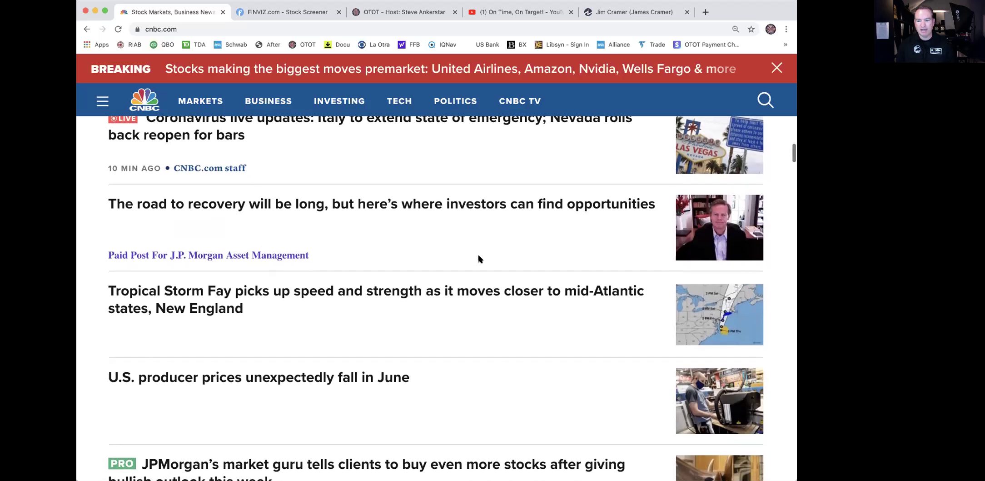
scroll(479, 258, down, 4)
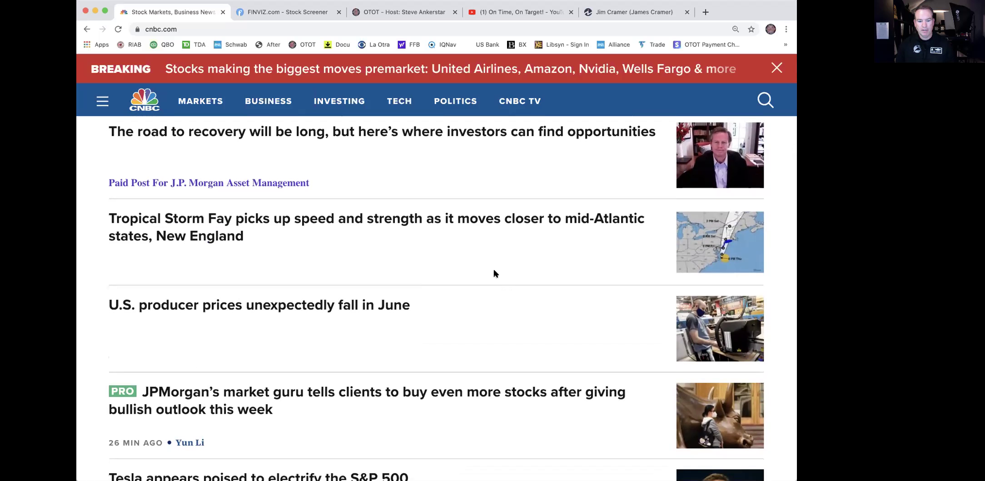
Read the further CNBC headlines on JPMorgan's outlook, Tesla and the S&P 500, Amazon and Netflix price targets, and Chinese stocks.
scroll(495, 272, down, 5)
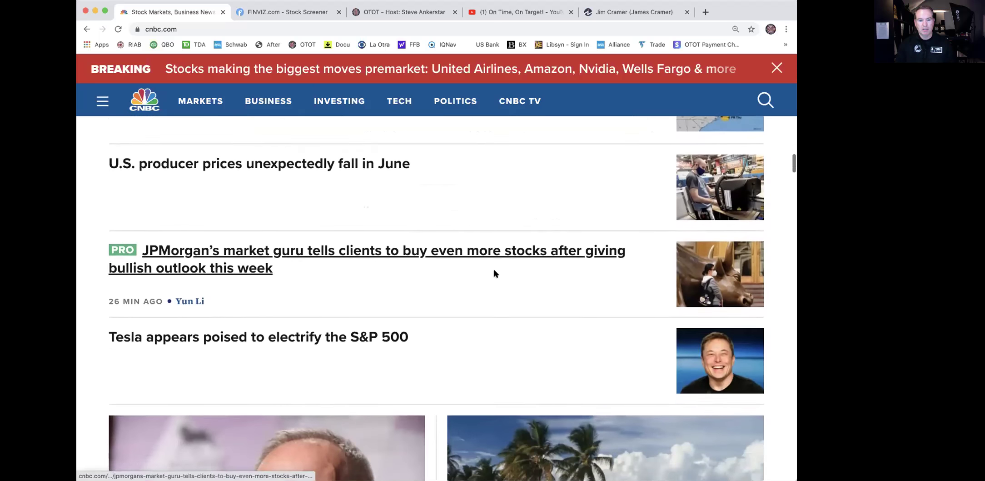
scroll(495, 273, down, 3)
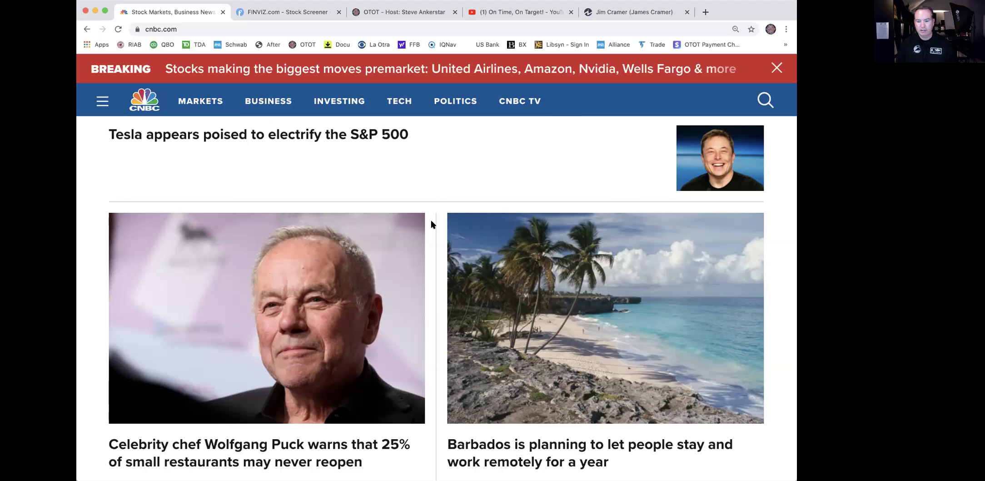
scroll(432, 221, down, 8)
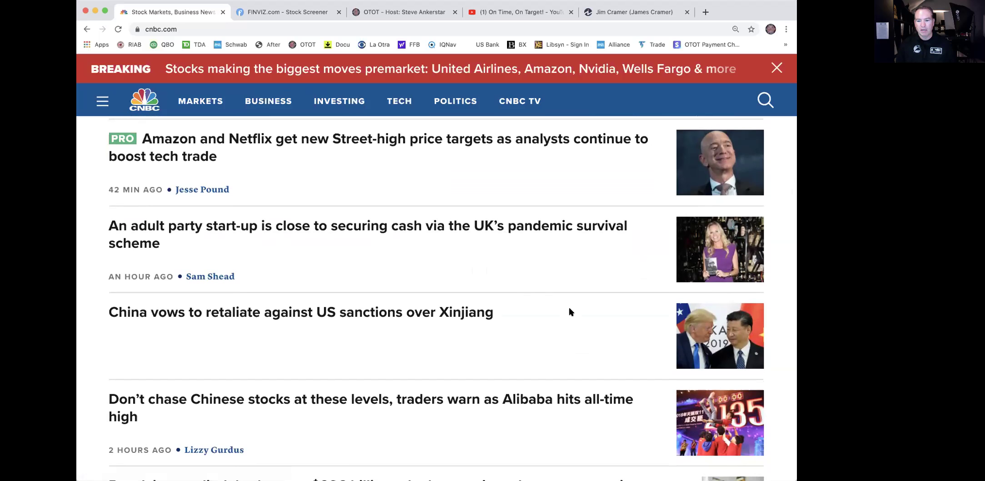
scroll(517, 355, down, 4)
scroll(516, 355, down, 2)
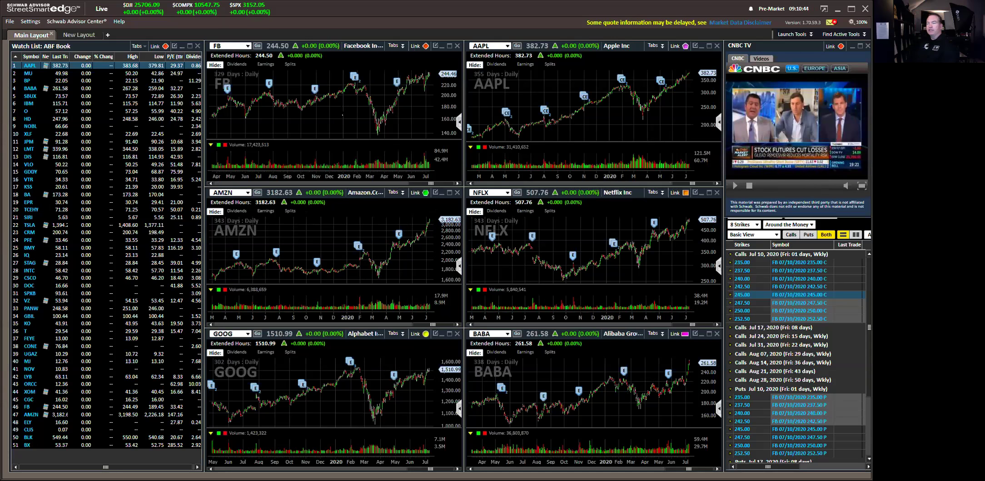
Switch to StreetSmart Edge and examine the daily charts of Facebook, Alibaba and Apple in the main layout.
mouse_move(366, 99)
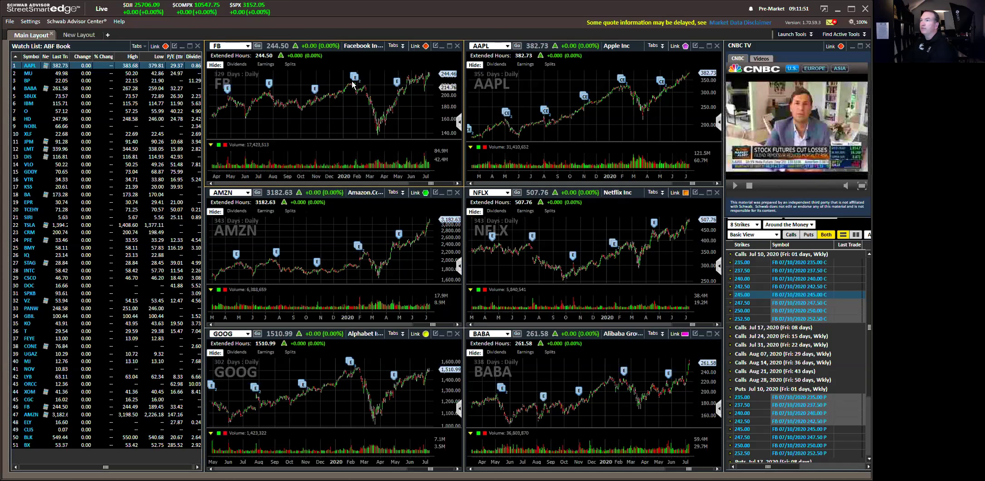
mouse_move(355, 78)
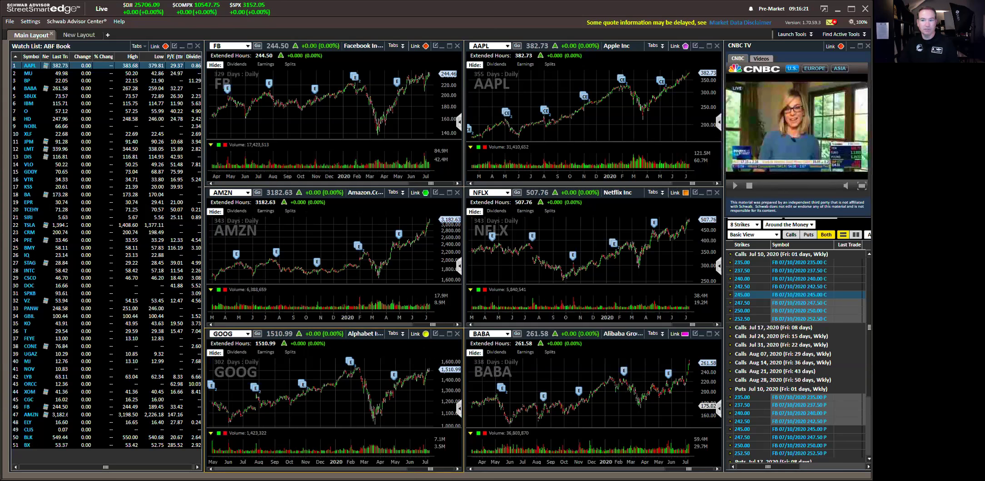
mouse_move(638, 406)
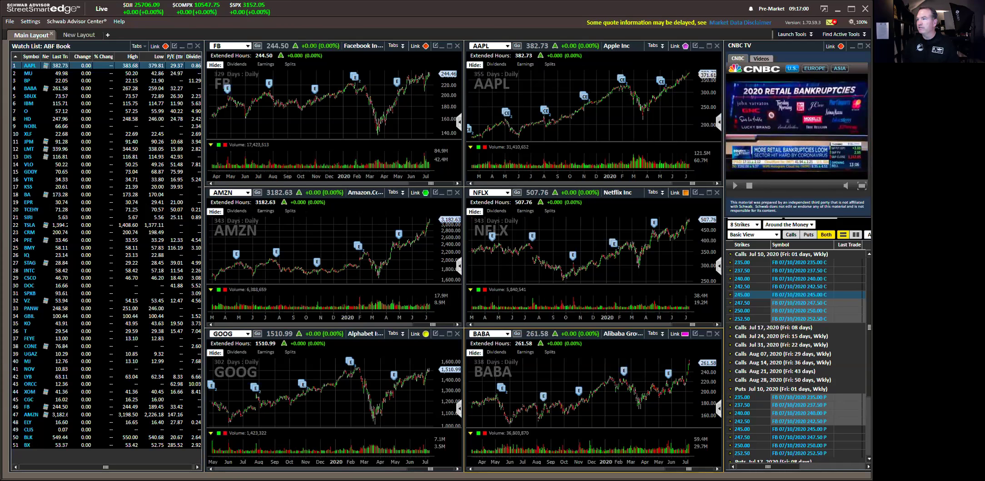
mouse_move(588, 97)
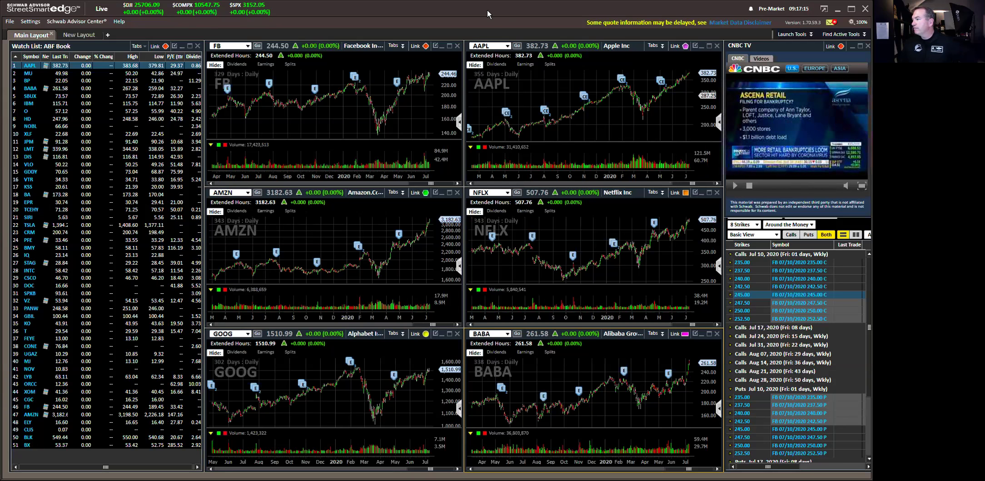
Show the New Layout and review the Top 10 Volume screener results, including NIO and SPAQ.
click(87, 36)
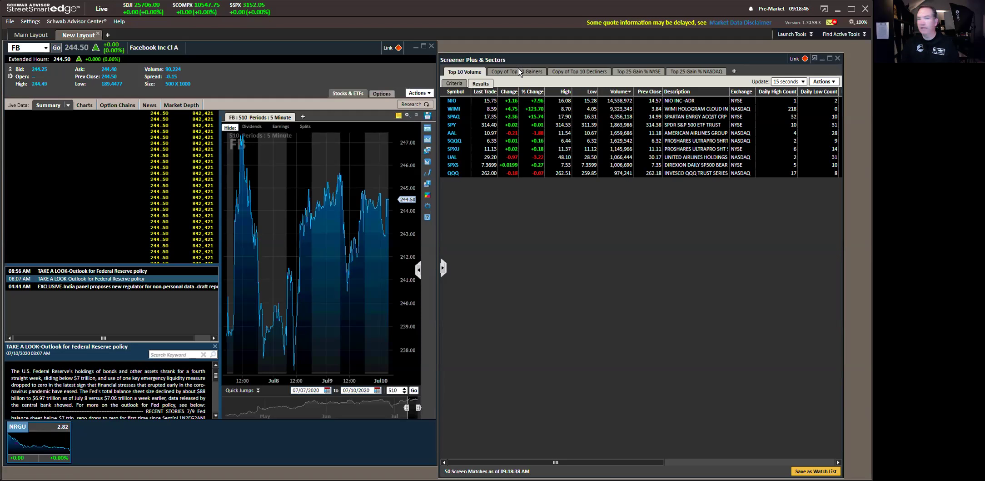
click(527, 102)
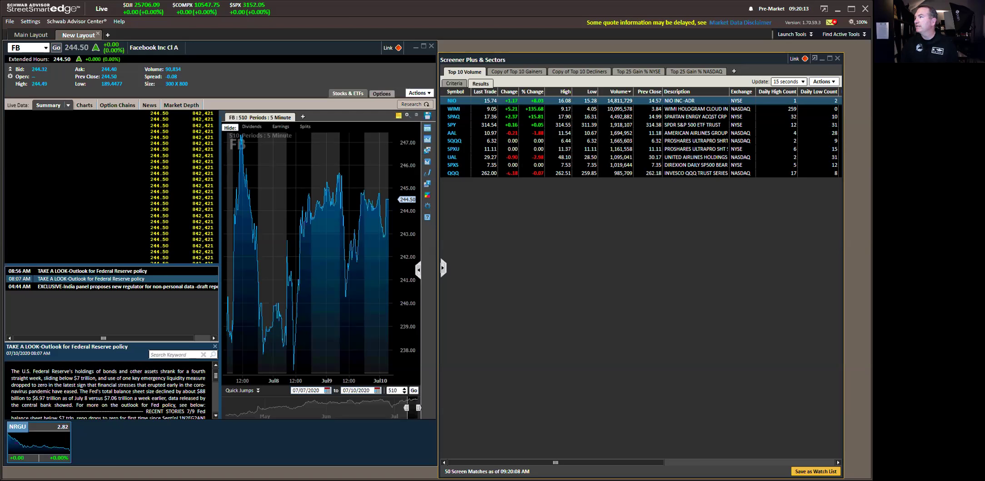
click(454, 118)
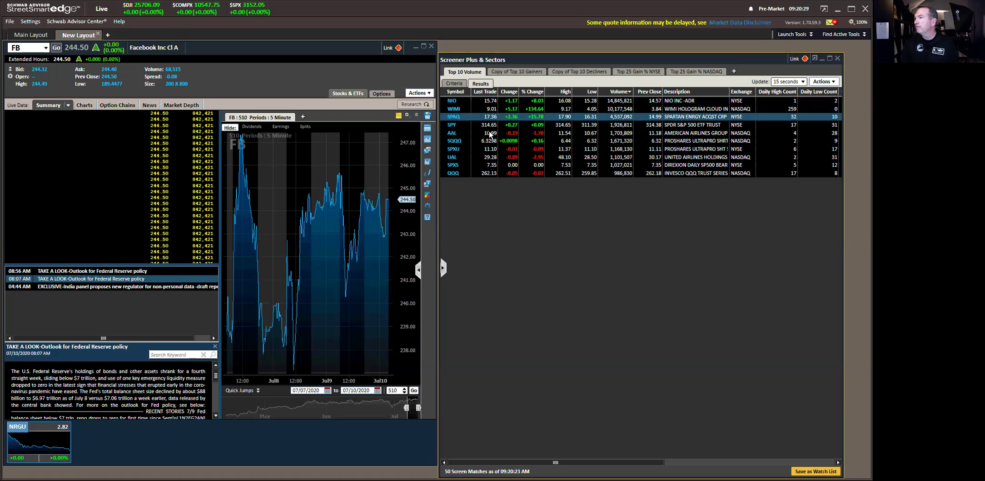
Review the Copy of Top 10 Gainers screener results, including NVIDIA and Amazon.
click(518, 71)
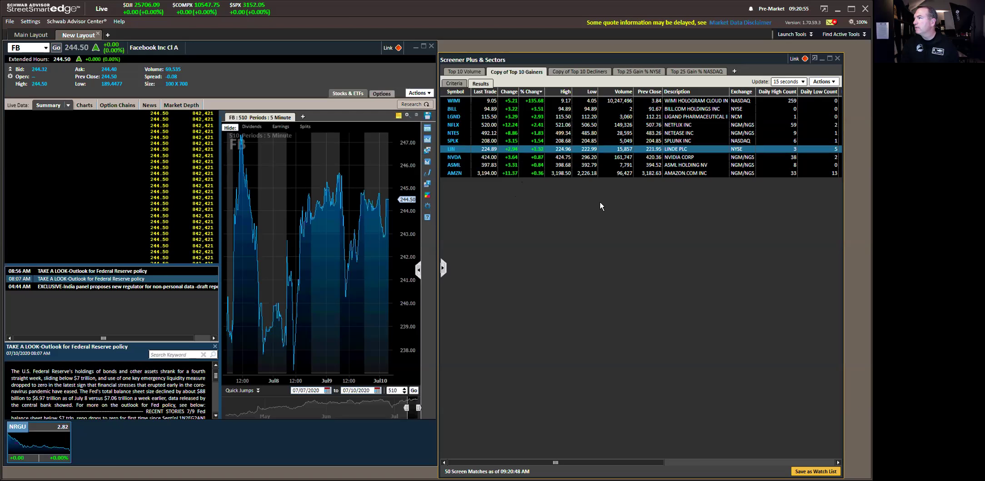
click(599, 157)
click(598, 173)
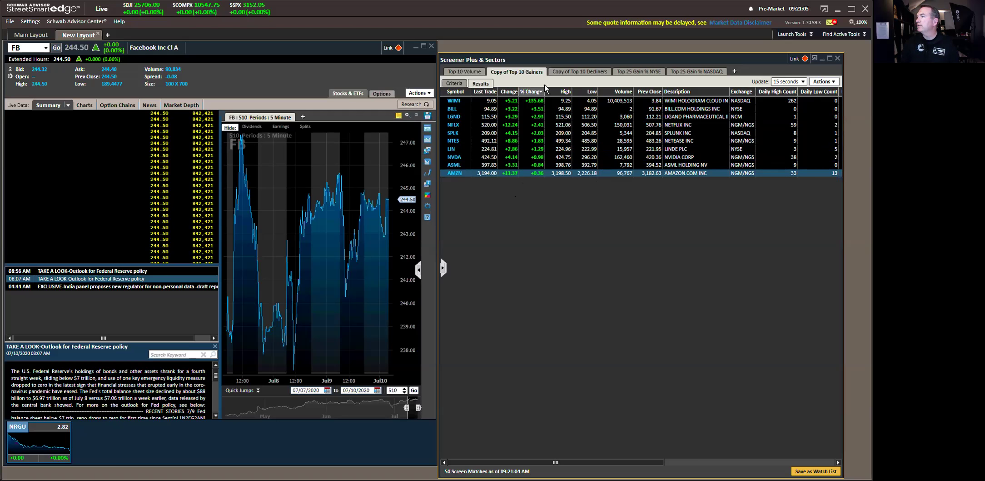
Show the Copy of Top 10 Decliners results, load the BYND quote and chart, and remove NICE from the recent-symbol thumbnails.
click(560, 74)
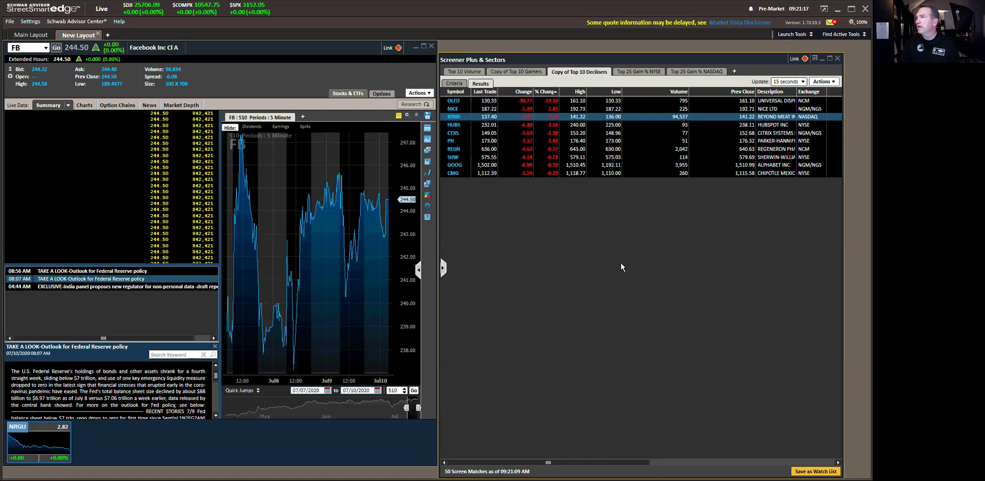
click(554, 110)
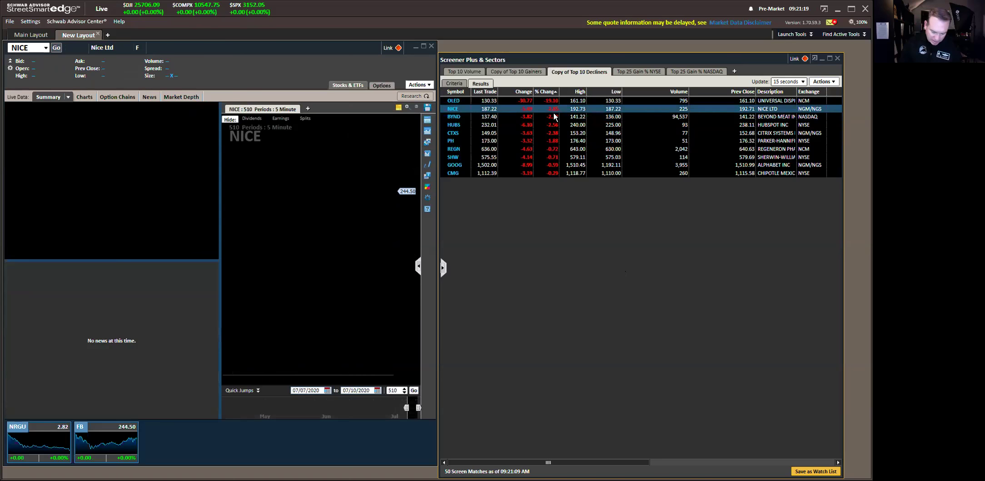
click(554, 117)
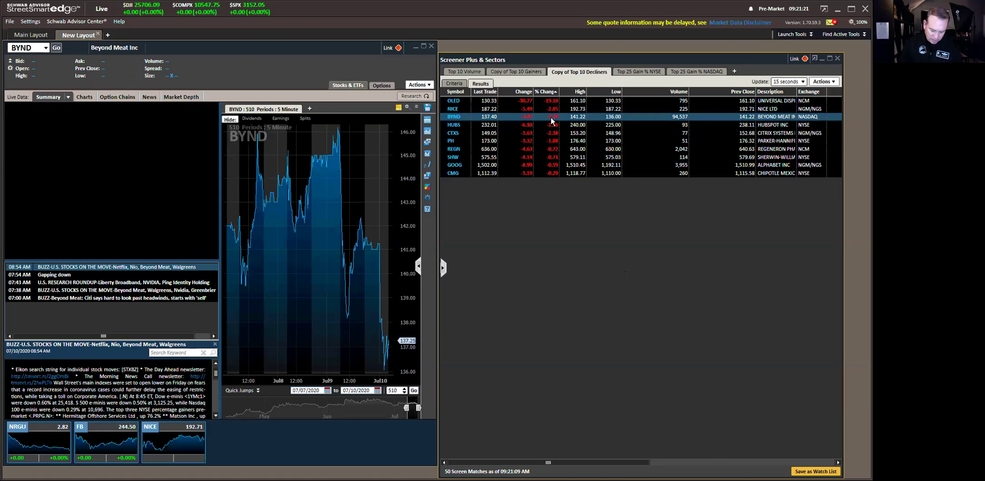
click(206, 423)
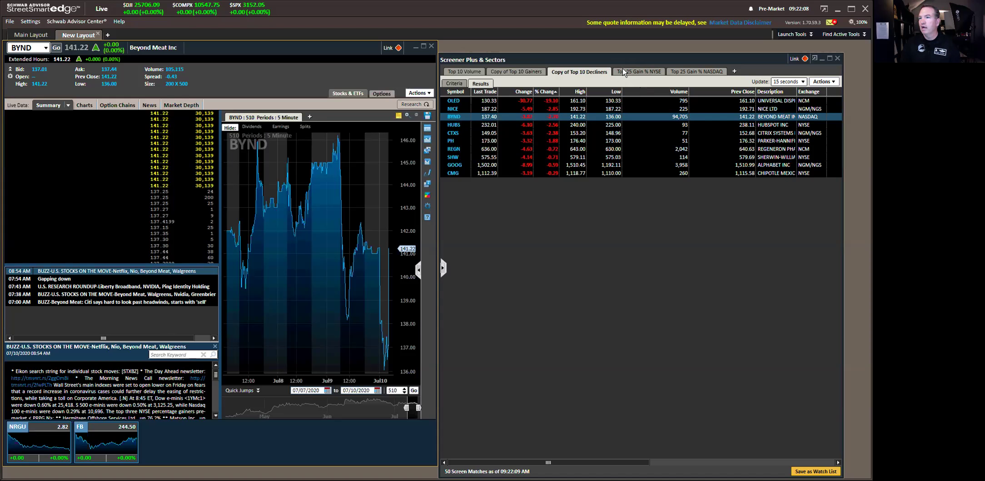
Open the "Gapping down" news story for Beyond Meat and load the WDFC quote and chart.
click(53, 279)
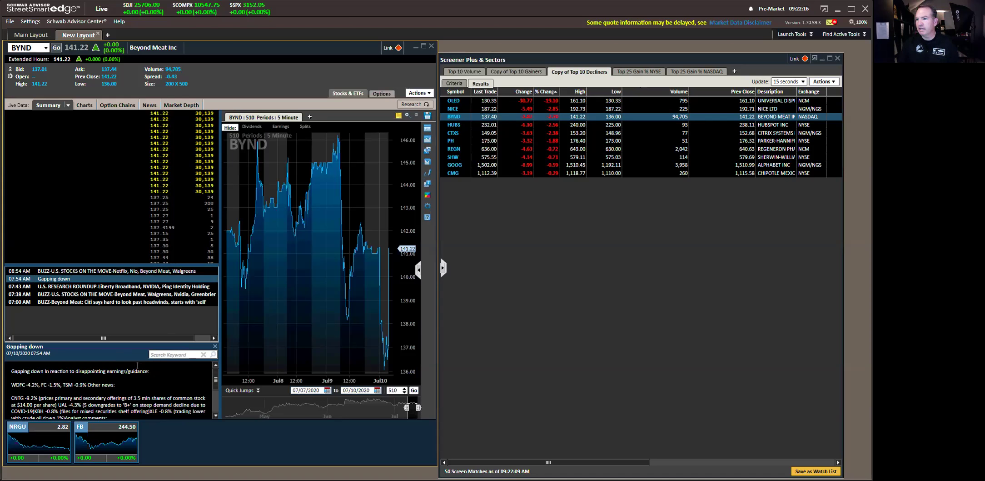
click(27, 48)
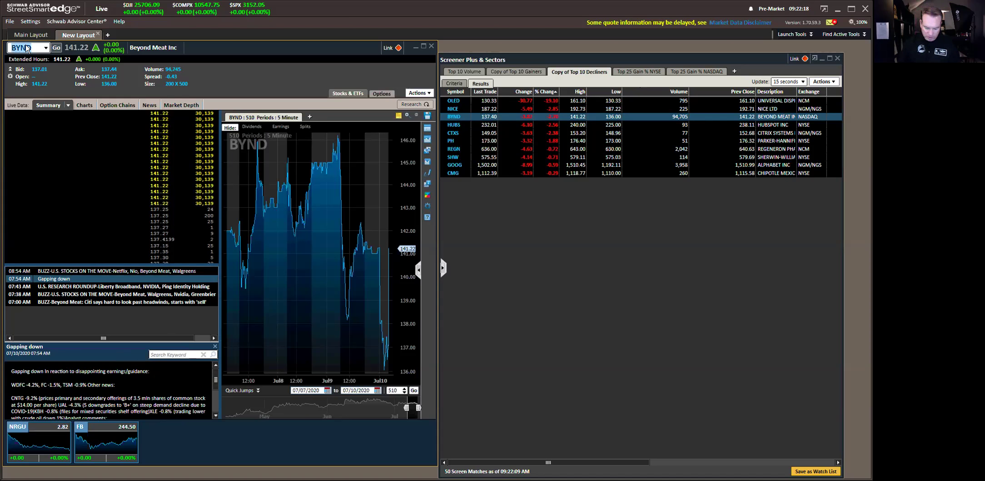
text(WDFC)
key(Return)
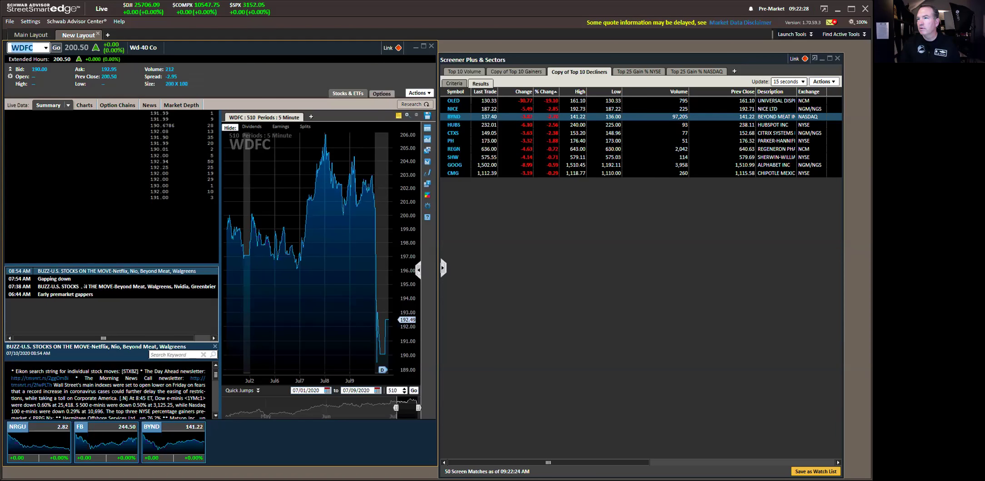
Reopen the "Gapping down" story from the WDFC news and load the CNTG quote and chart.
click(81, 279)
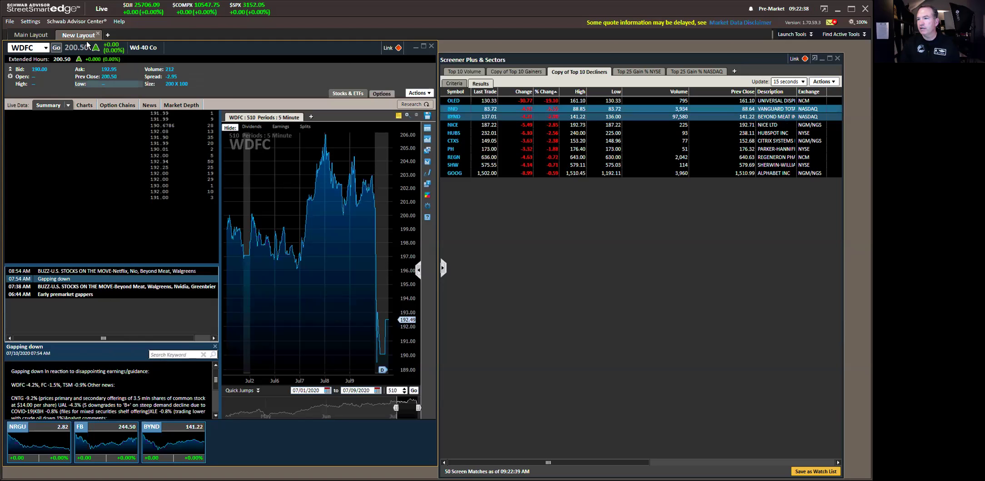
click(29, 47)
text(CNTG)
key(Return)
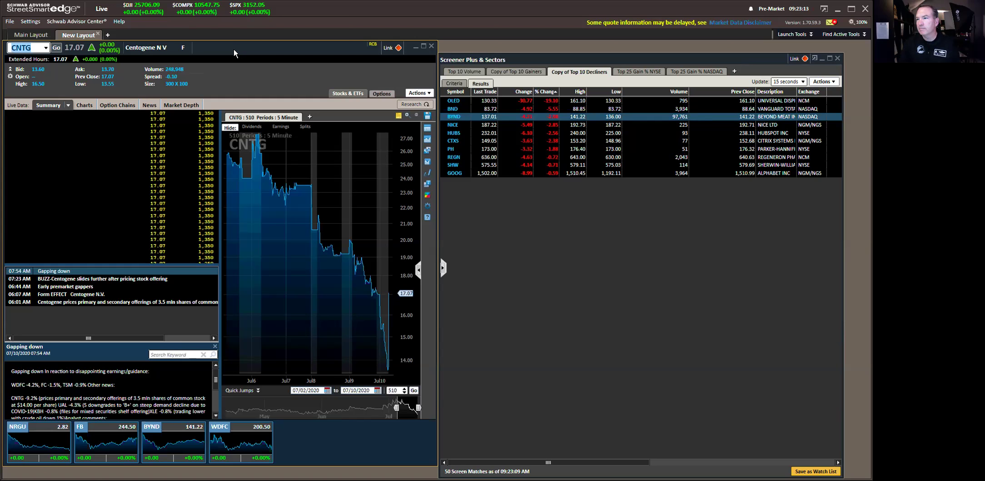
Read the "Early premarket gappers" story for Centogene and load the UAL quote and chart.
click(49, 286)
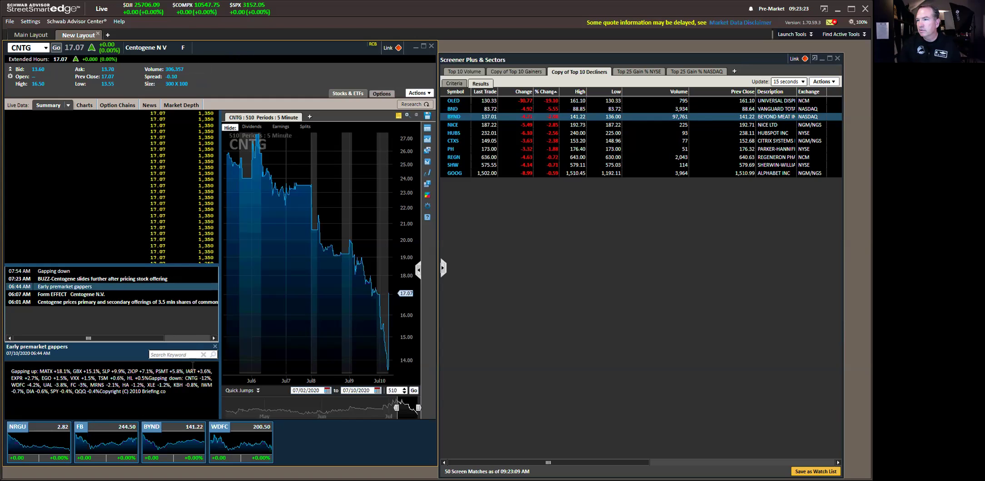
click(24, 49)
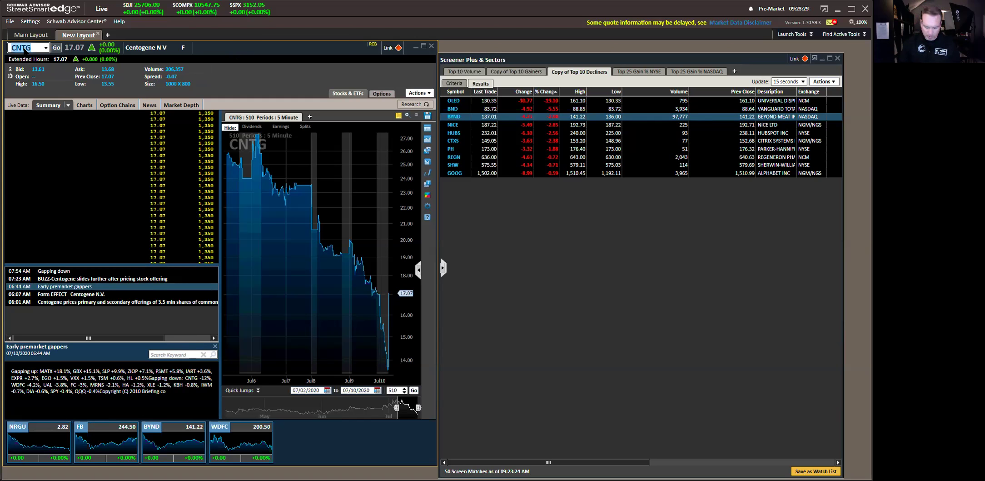
text(UAL)
key(Return)
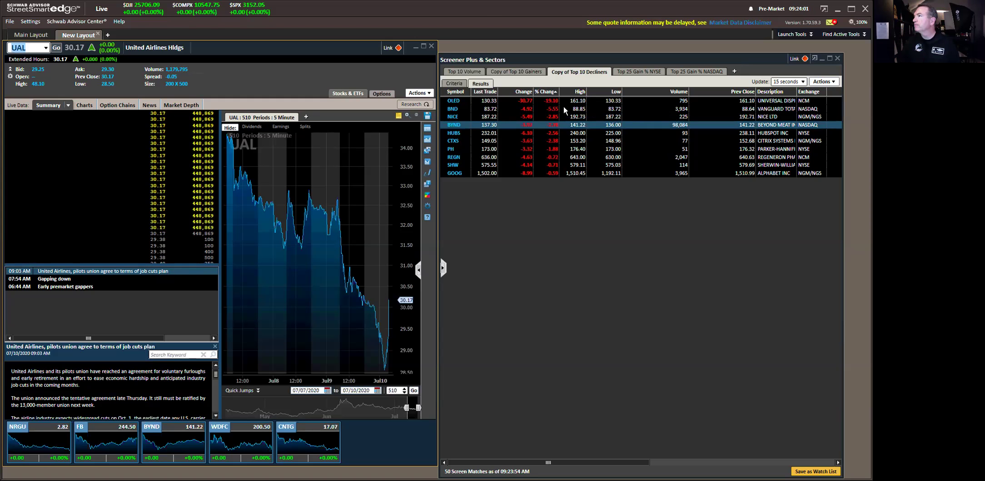
Review the Top 25 Gain % NYSE screener results and load the quotes and charts of EVRI and NET.
click(645, 72)
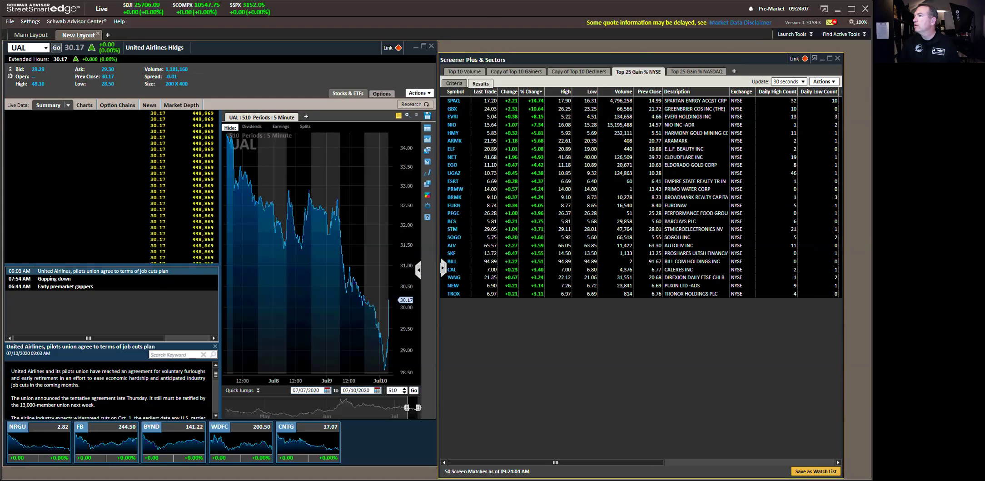
click(552, 117)
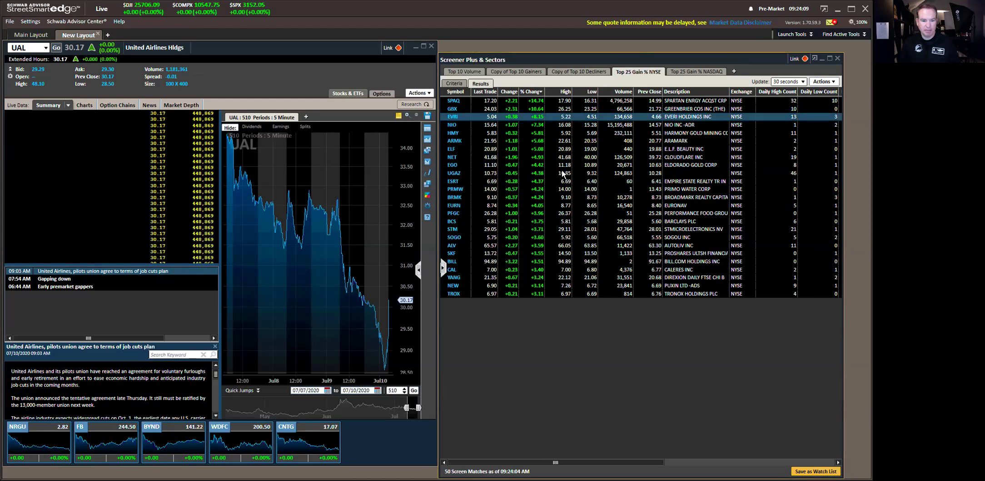
click(596, 132)
click(605, 205)
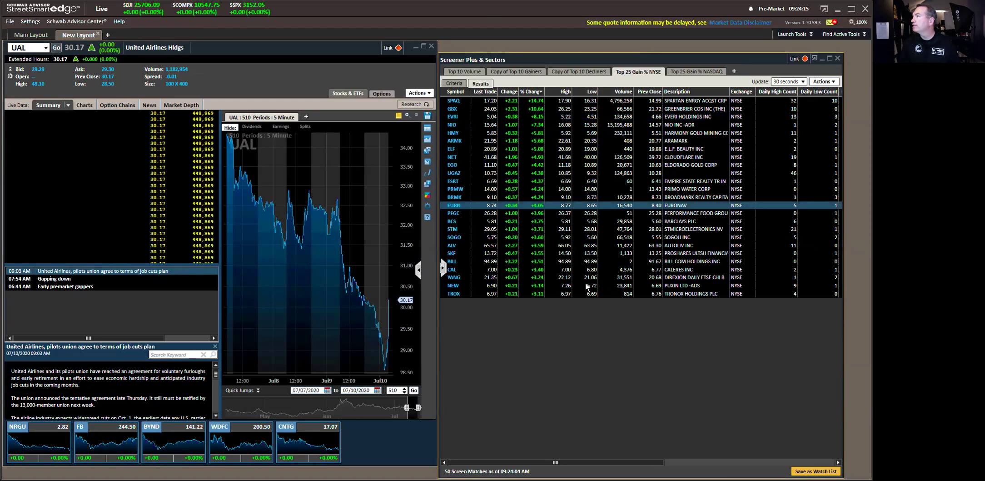
click(587, 294)
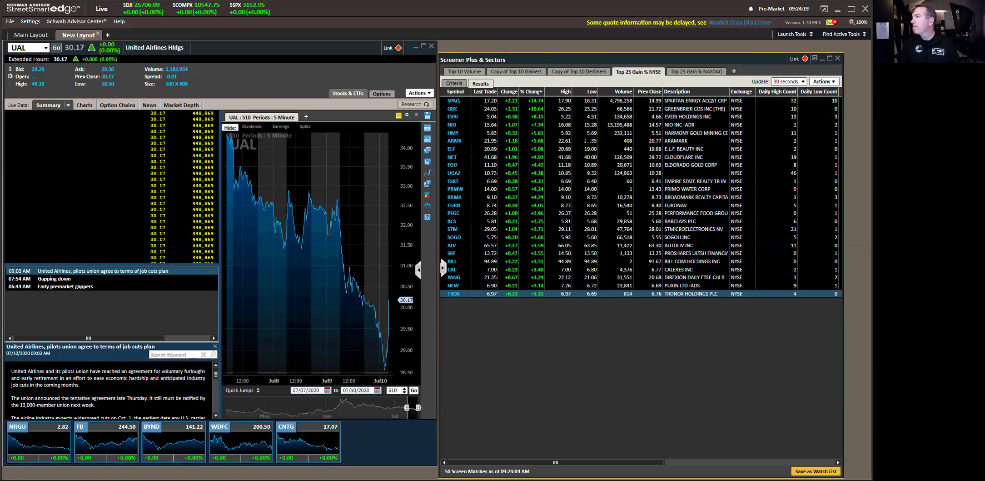
click(581, 116)
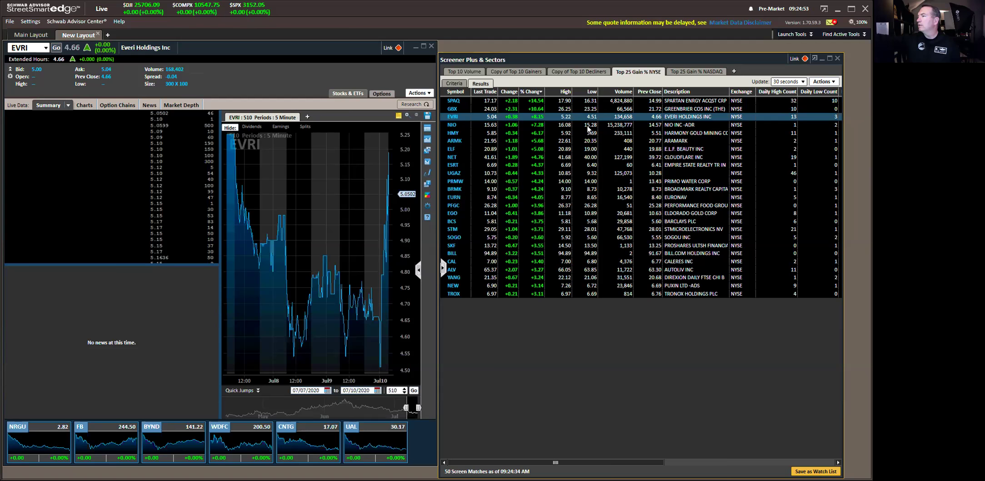
click(667, 157)
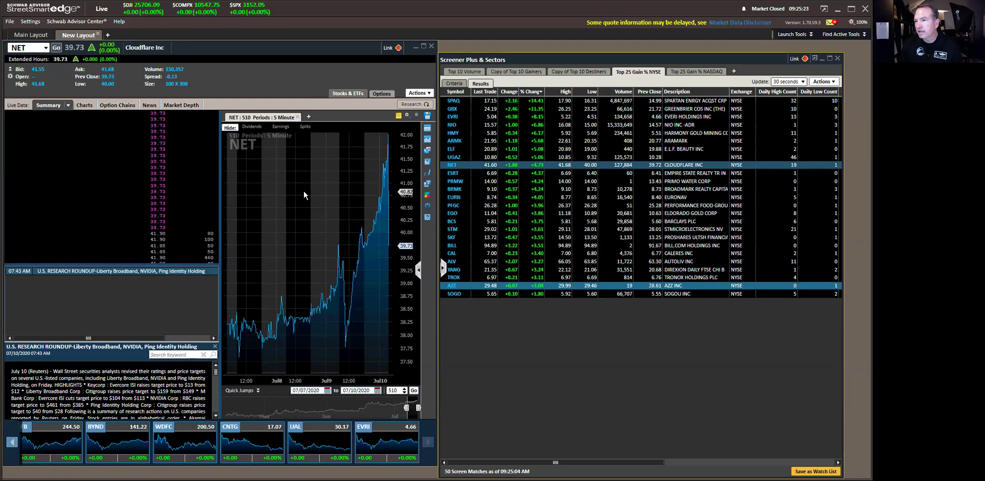
Read through the "U.S. RESEARCH ROUNDUP" story's list of analyst price-target changes, including the Cloudflare entry.
scroll(182, 403, down, 2)
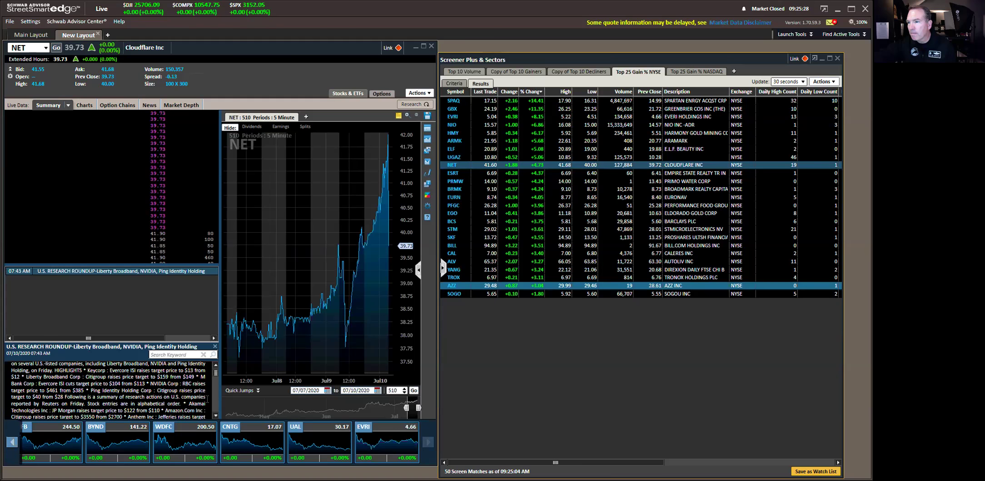
scroll(207, 398, down, 1)
scroll(207, 398, down, 1)
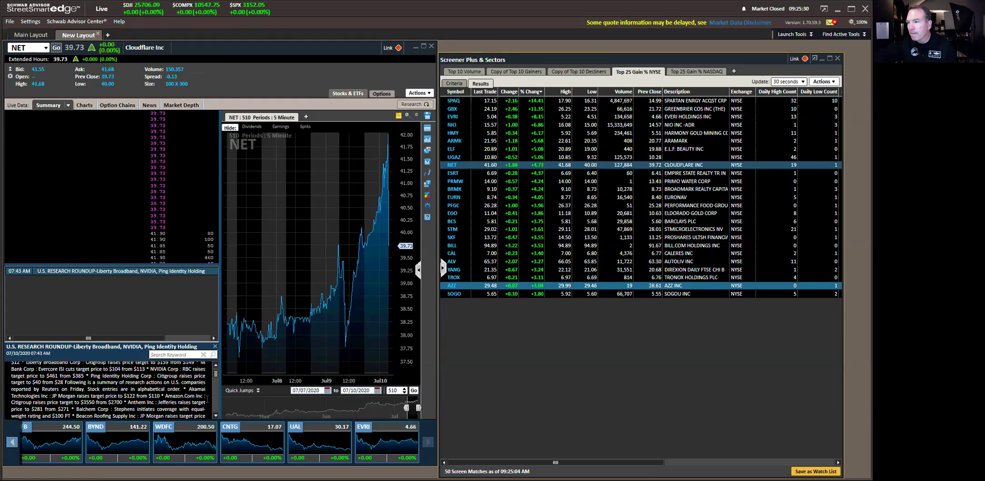
scroll(207, 398, down, 1)
scroll(207, 398, down, 3)
scroll(207, 398, down, 3)
scroll(207, 398, down, 2)
scroll(207, 399, down, 2)
scroll(207, 398, down, 5)
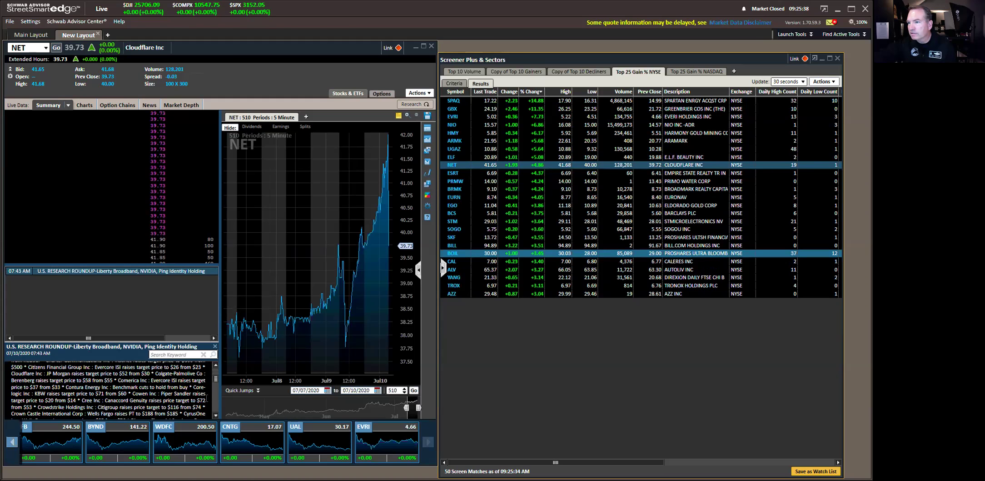
scroll(207, 398, down, 3)
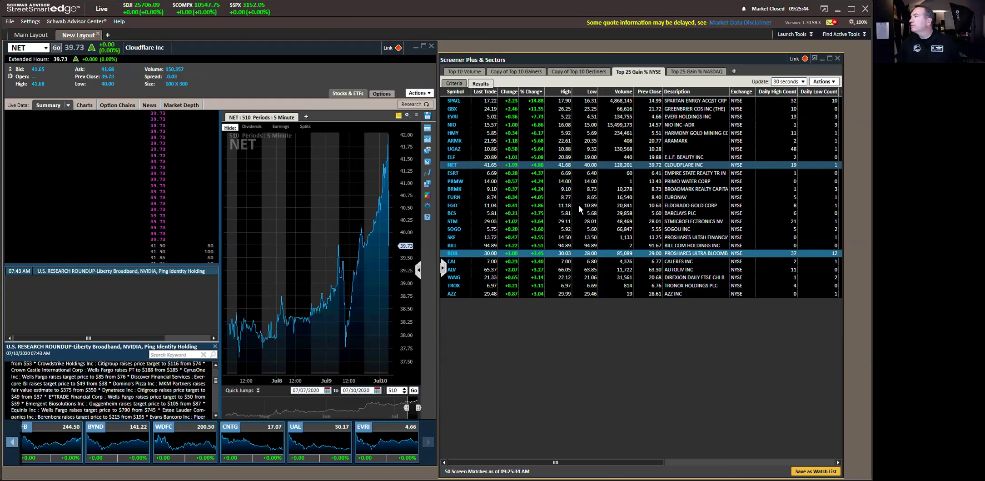
Review the NYSE gainers, open the Top 25 Gain % NASDAQ results and load the WAFU quote and chart.
click(568, 229)
click(606, 294)
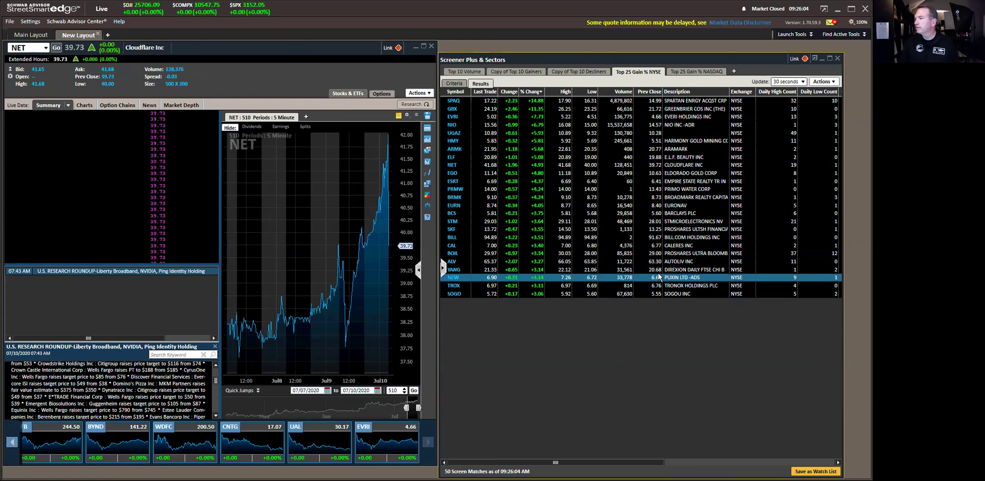
click(691, 74)
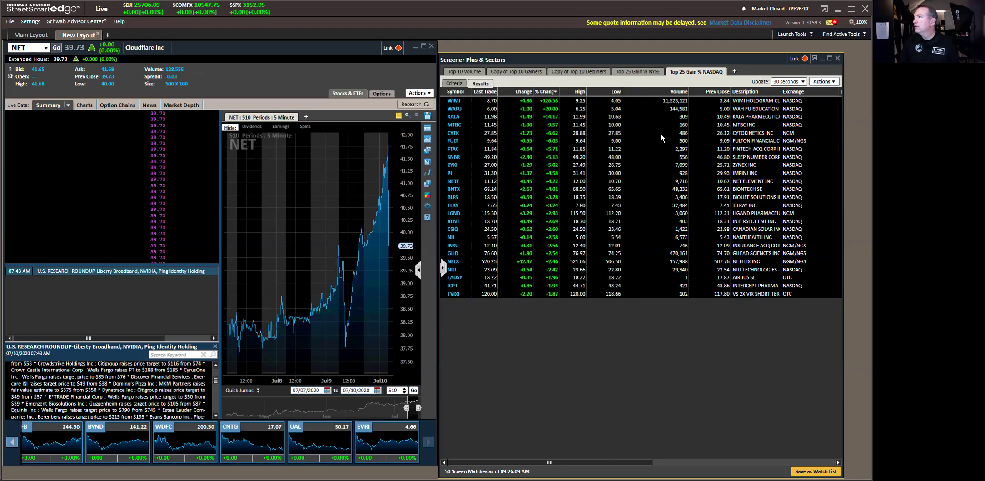
click(659, 110)
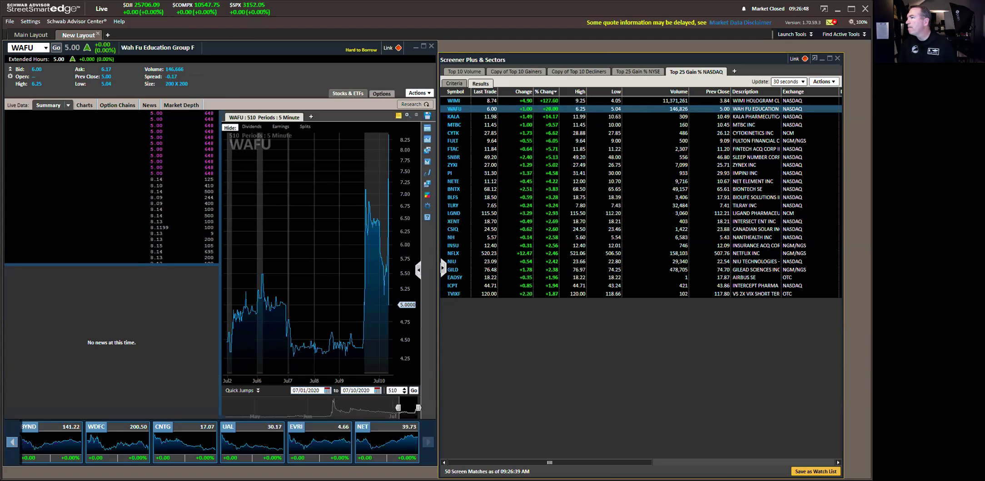
Check the Netflix and Gilead rows in the NASDAQ gainers and load the GILD quote, news and chart.
click(661, 255)
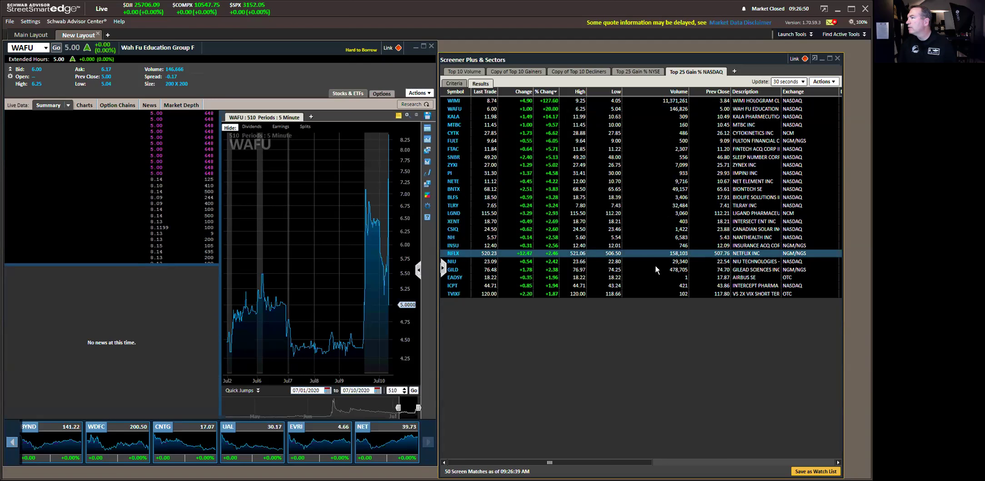
click(657, 270)
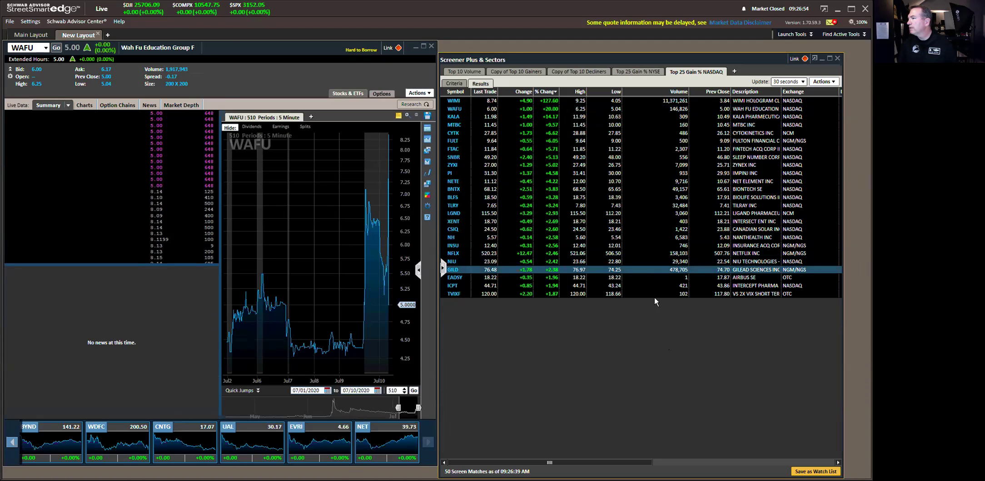
double_click(630, 272)
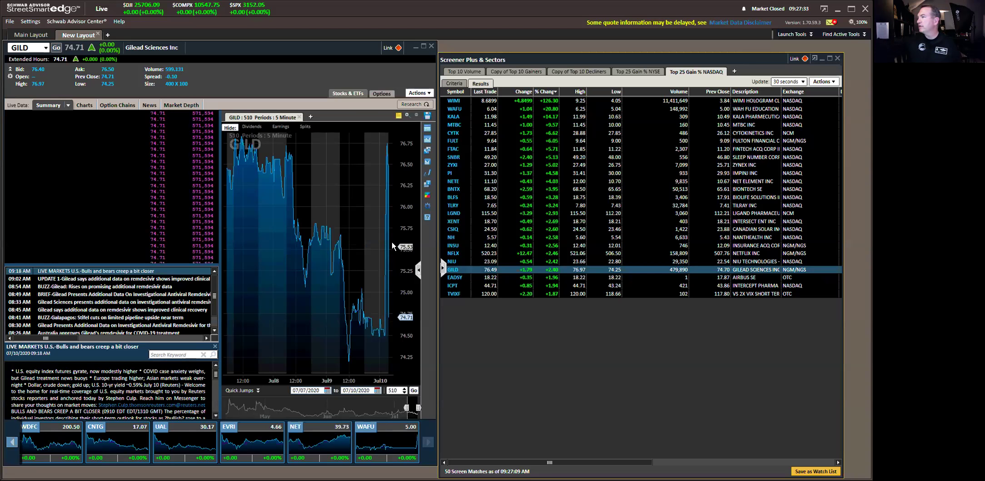
Switch to the OTOT Chart 2 layout in thinkpipes and change the LCA chart's symbol to GILD.
click(729, 206)
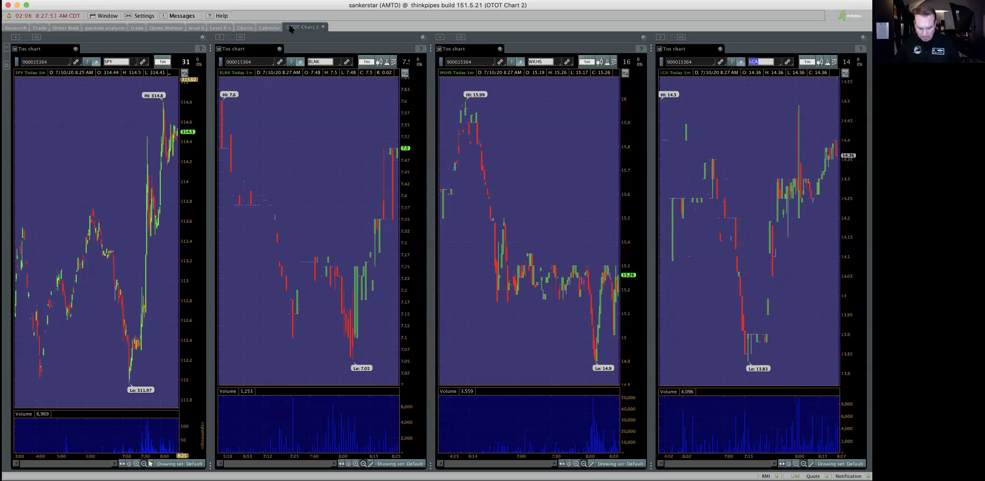
click(315, 62)
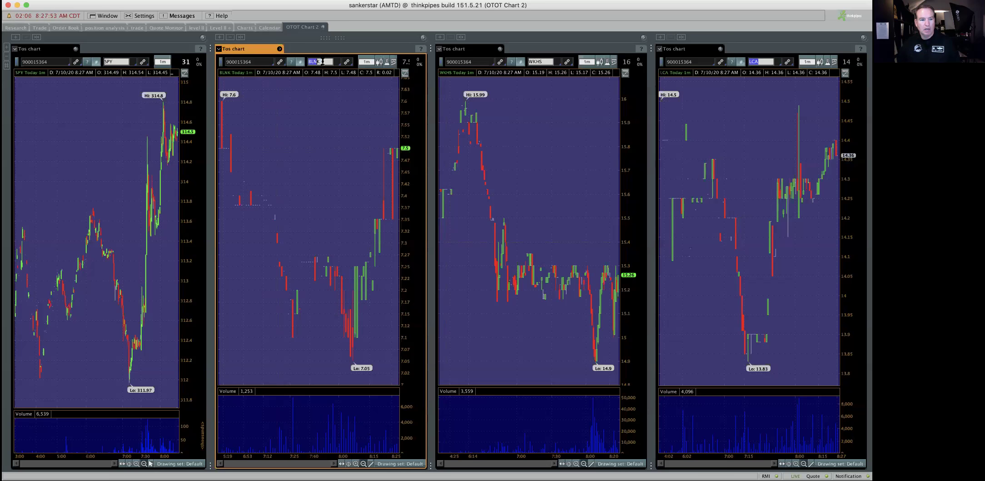
click(770, 61)
text(L)
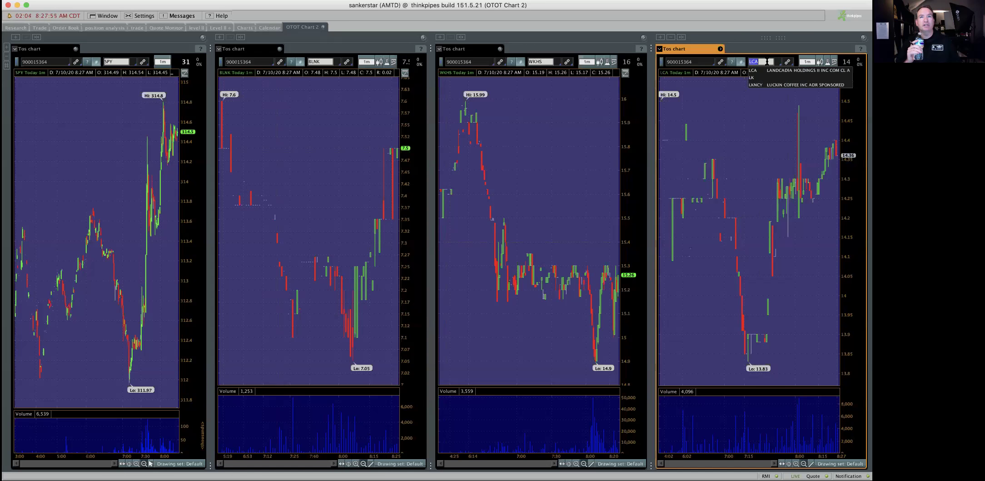
text(ILD)
key(Return)
Change the WKHS chart's symbol to CNTG and the BLNK chart's symbol to NET.
click(534, 61)
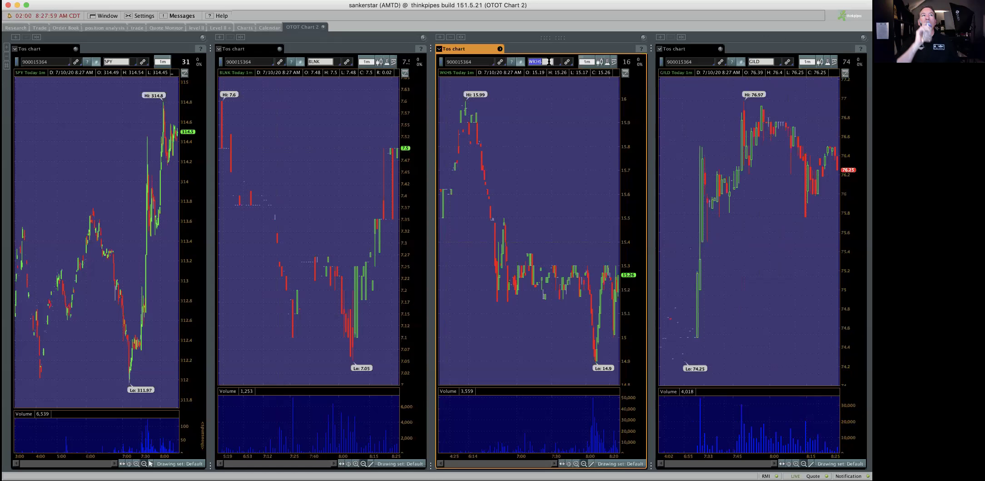
text(CNTG)
key(Return)
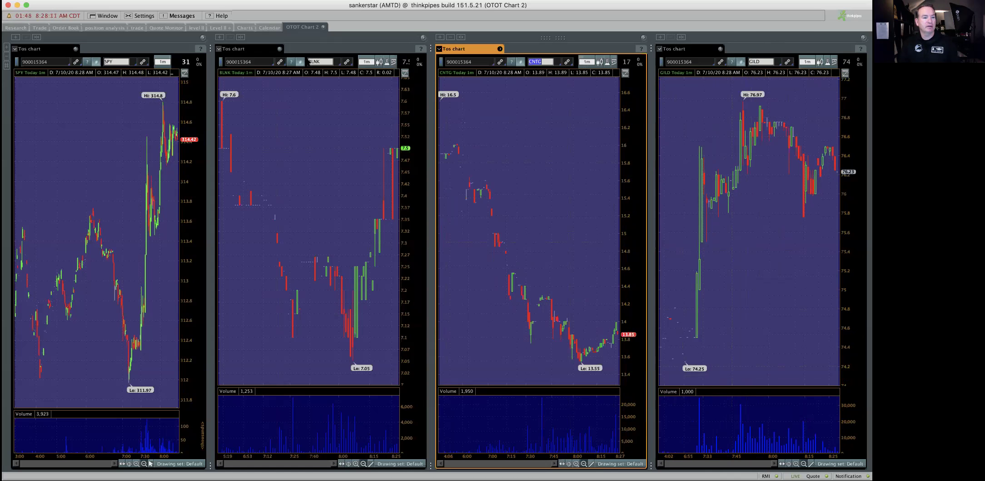
click(315, 62)
text(NET)
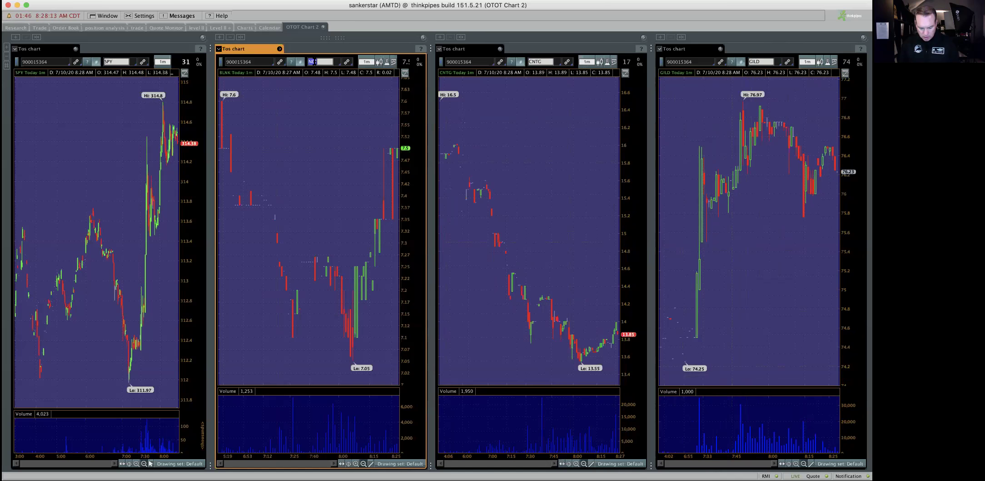
key(Return)
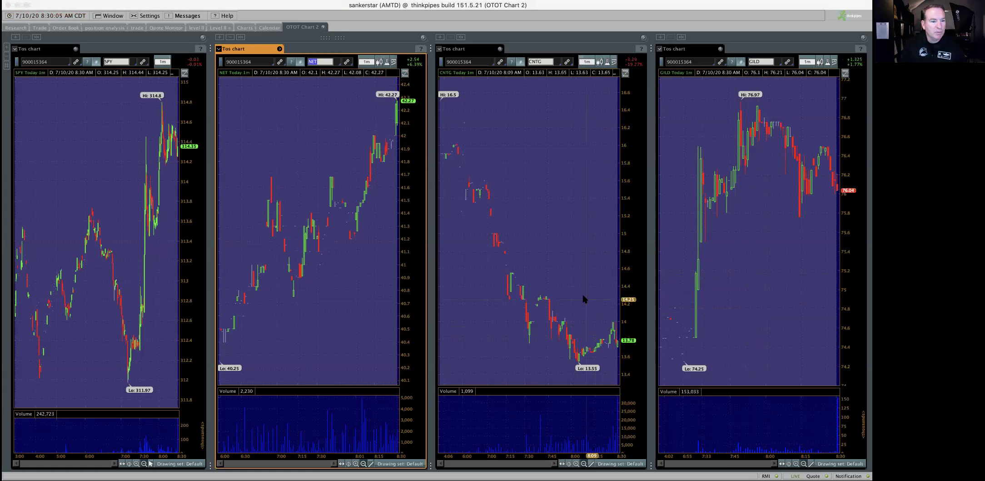
Enlarge the latest candles of the CNTG chart and draw horizontal lines at about 13.71 and 13.96.
drag(569, 296, 616, 222)
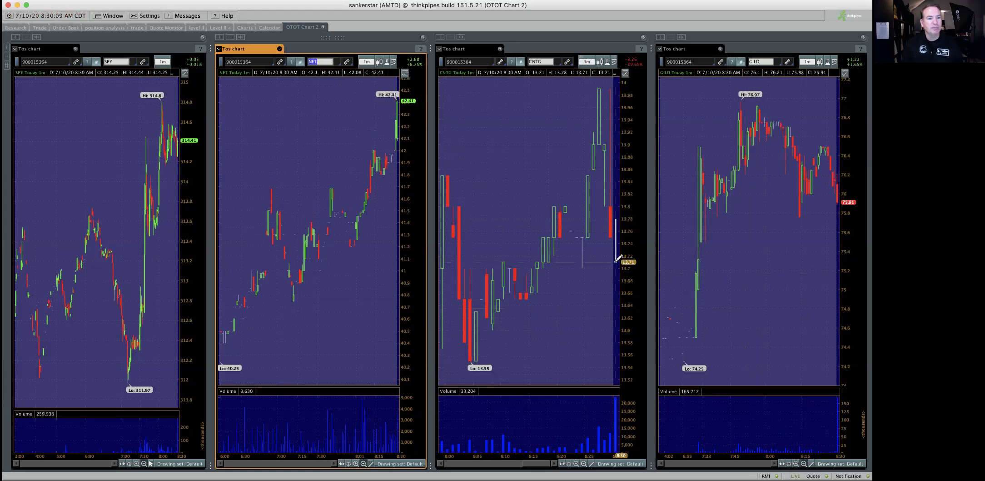
drag(617, 258, 458, 259)
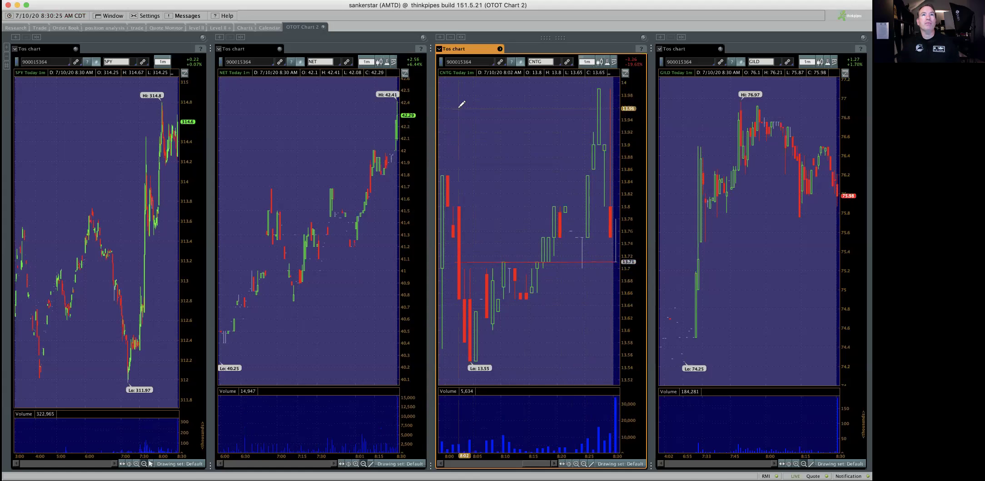
drag(459, 107, 615, 107)
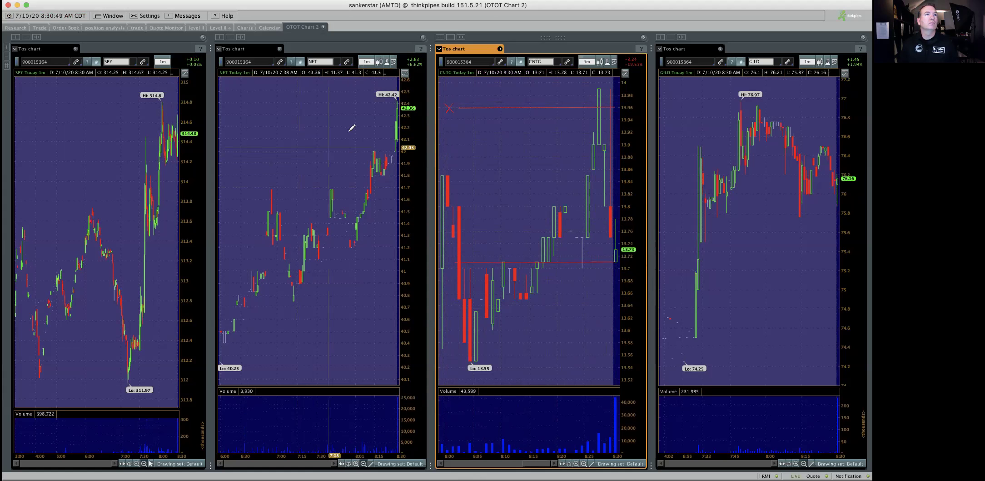
Enlarge the NET, GILD and SPY charts around the open and draw horizontal lines at about 42.43 on NET and 76.09 on GILD.
drag(354, 131, 400, 131)
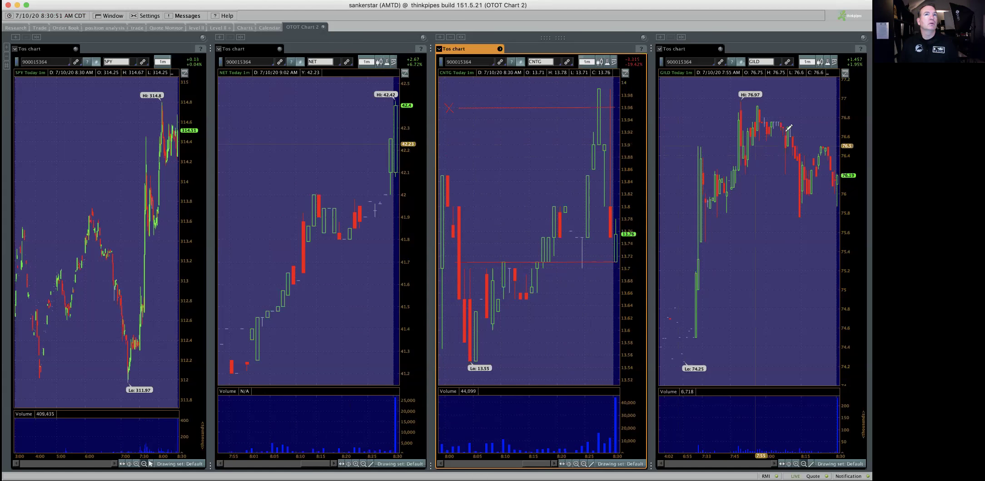
drag(776, 127, 850, 132)
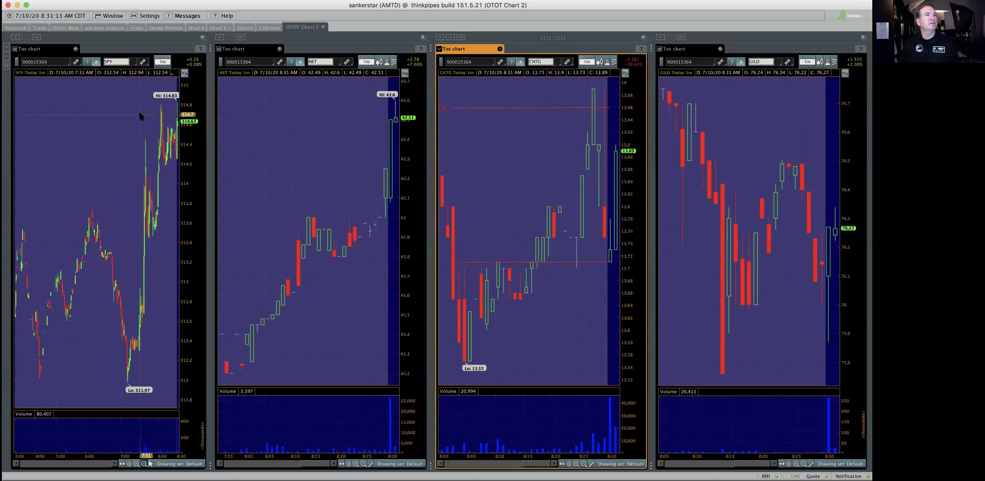
drag(142, 116, 180, 118)
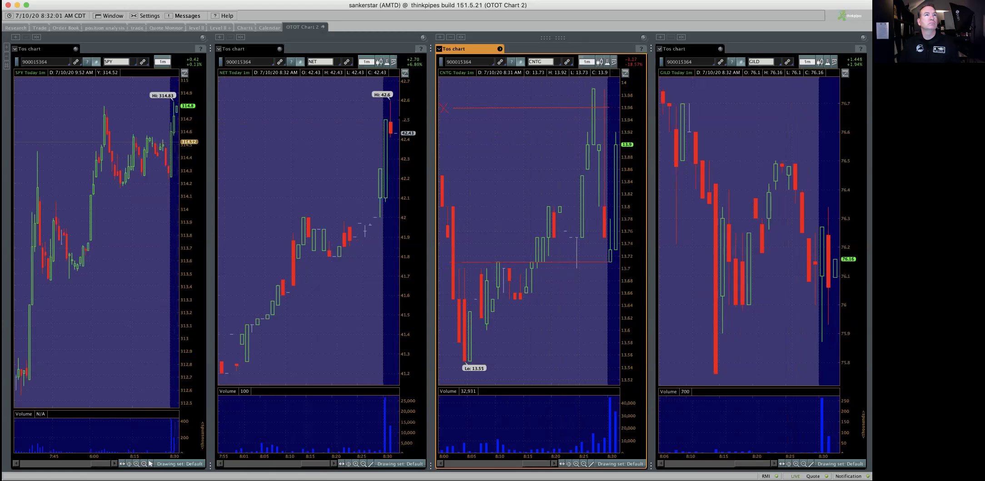
click(395, 133)
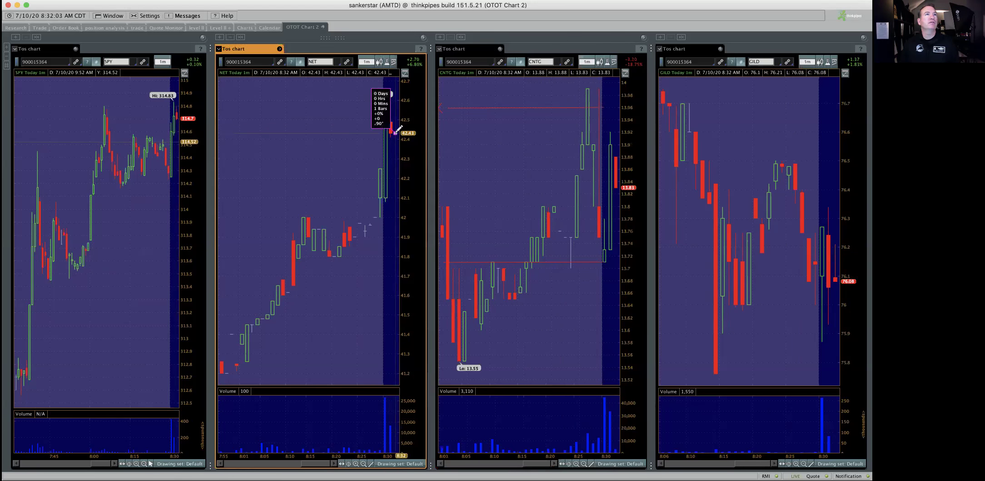
click(234, 132)
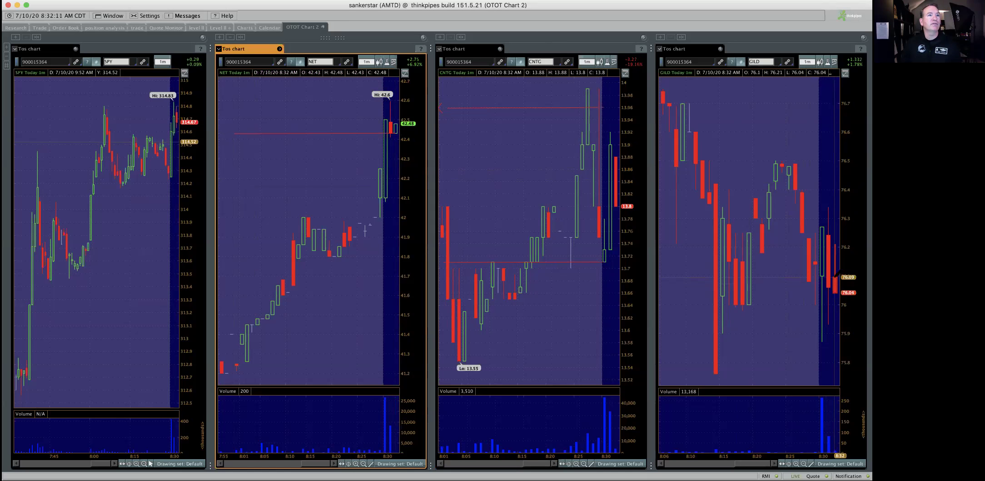
drag(836, 276, 672, 276)
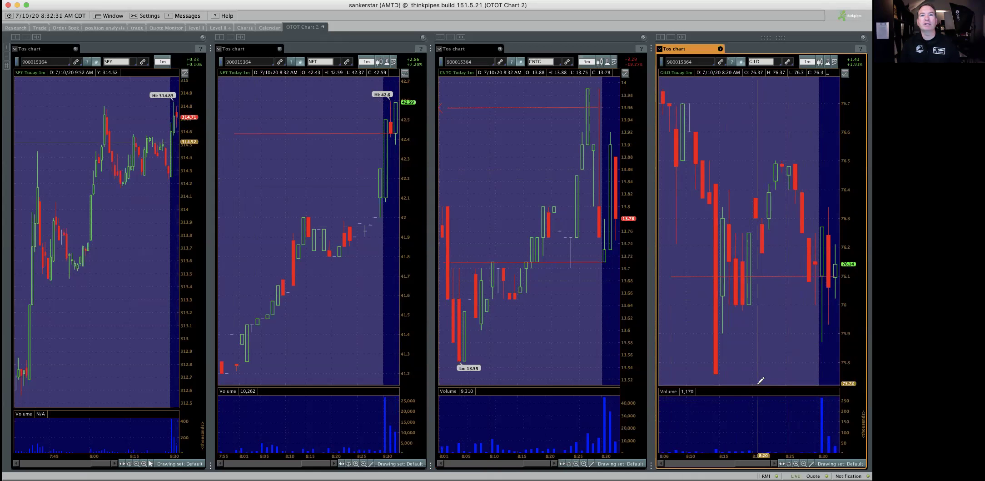
drag(757, 384, 841, 380)
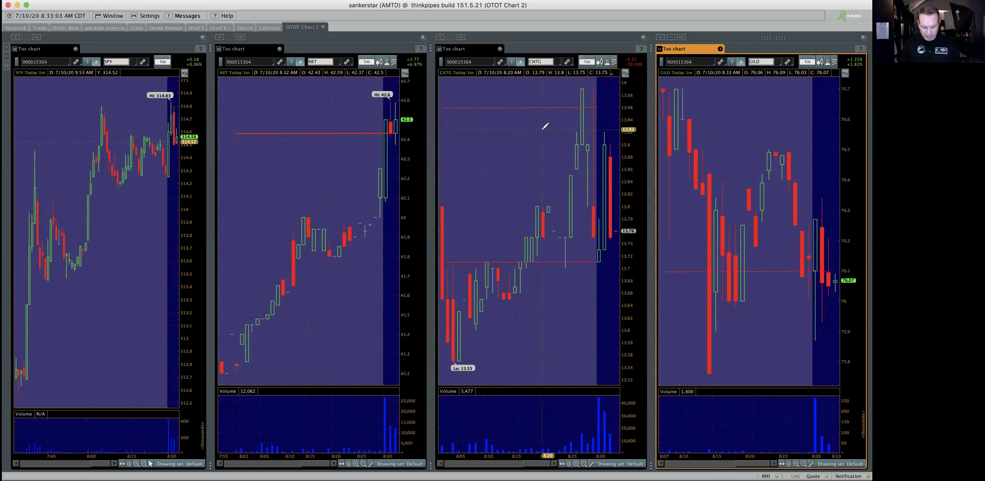
Change the CNTG chart's symbol to BYND and examine its candles around the market open.
click(548, 62)
text(BYND)
key(Return)
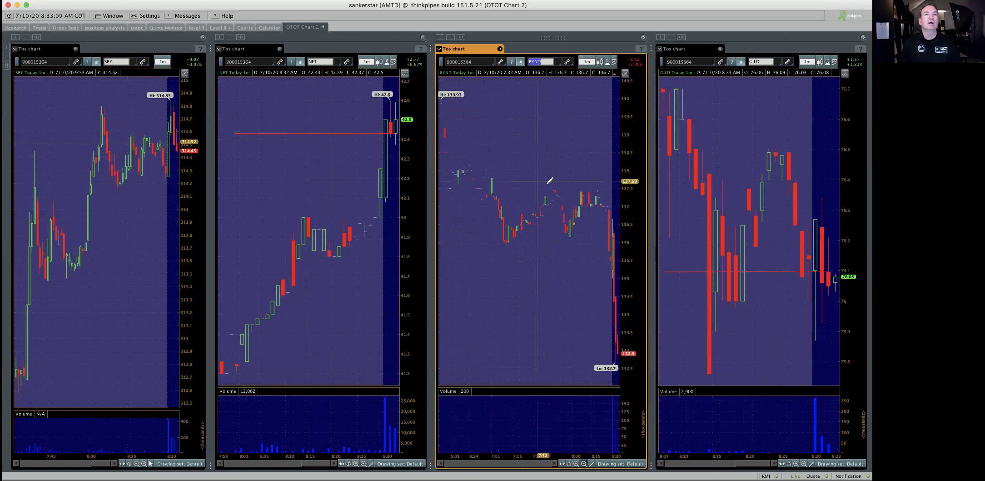
right_click(596, 222)
click(609, 226)
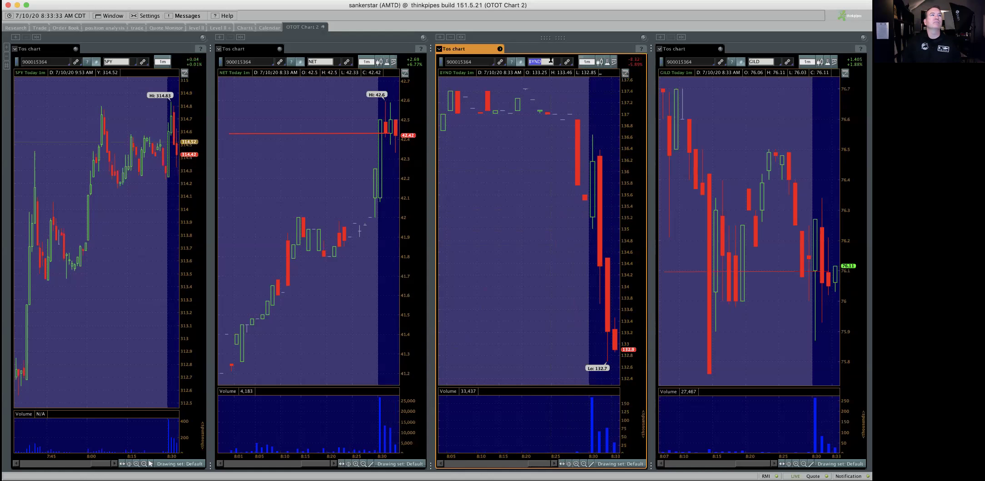
Replace the BYND chart with UAL to check its opening candles, and change its symbol to EVRI.
key(BackSpace)
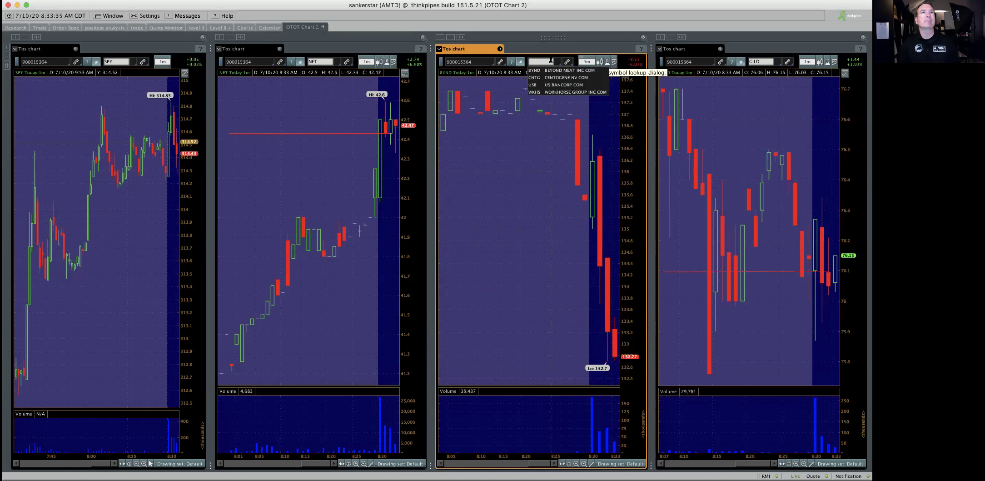
text(UAL)
key(Return)
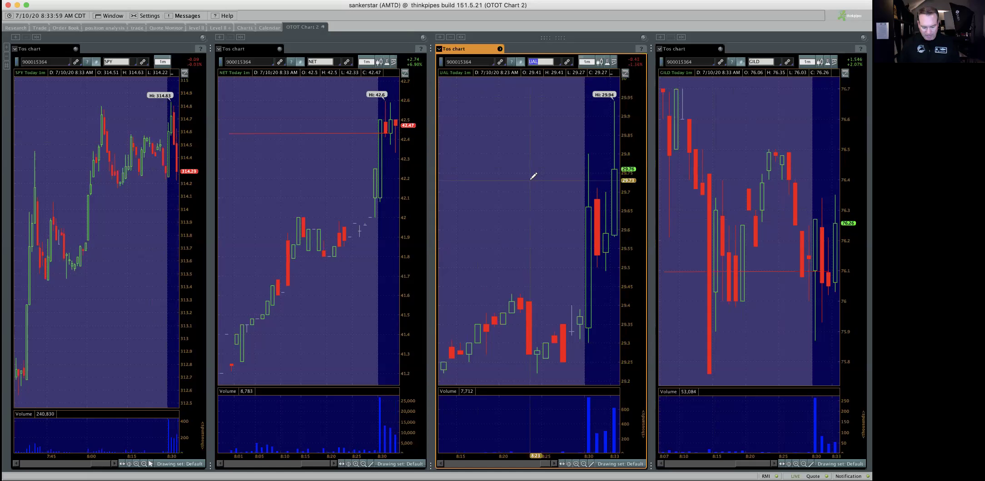
text(EVRI)
key(Return)
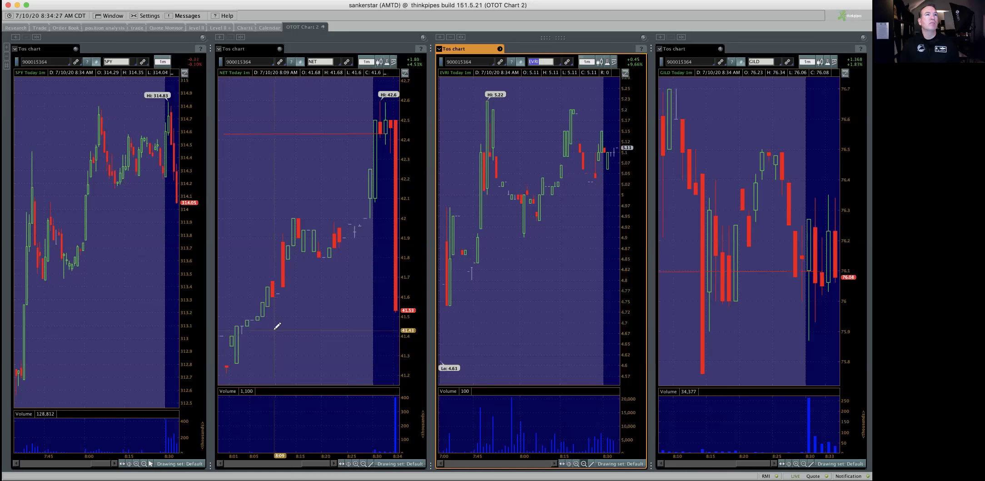
Draw a horizontal line at about 41.42 on the NET chart, ending below the latest candle.
click(278, 327)
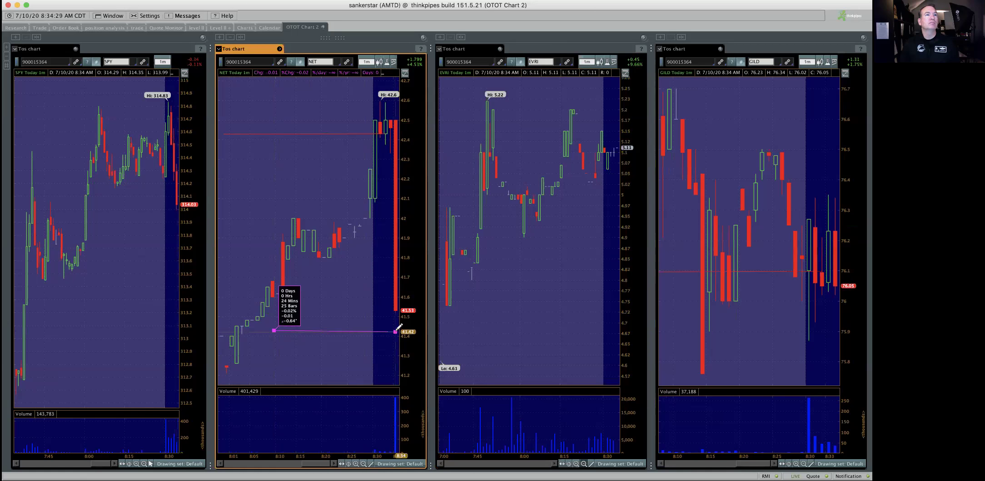
click(399, 329)
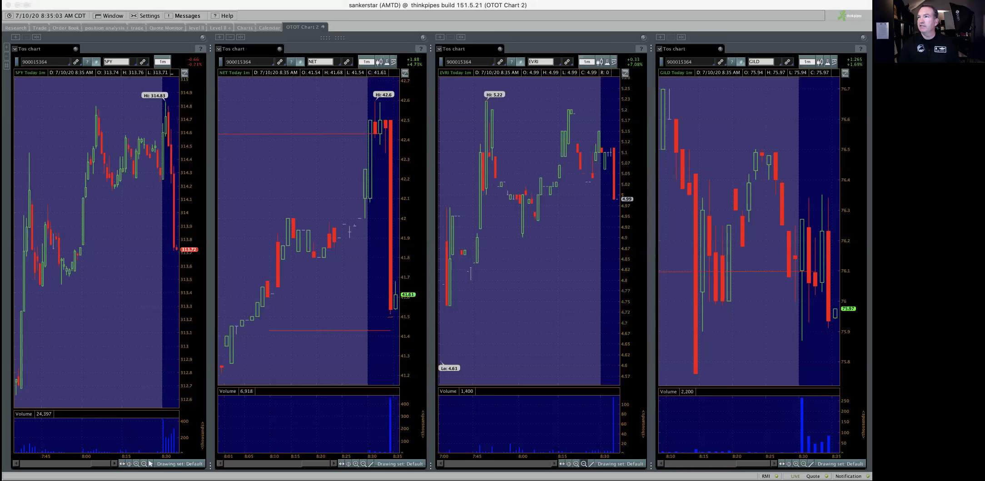
Change the EVRI chart's symbol to CNTG and enlarge its latest candles around the market open.
click(549, 62)
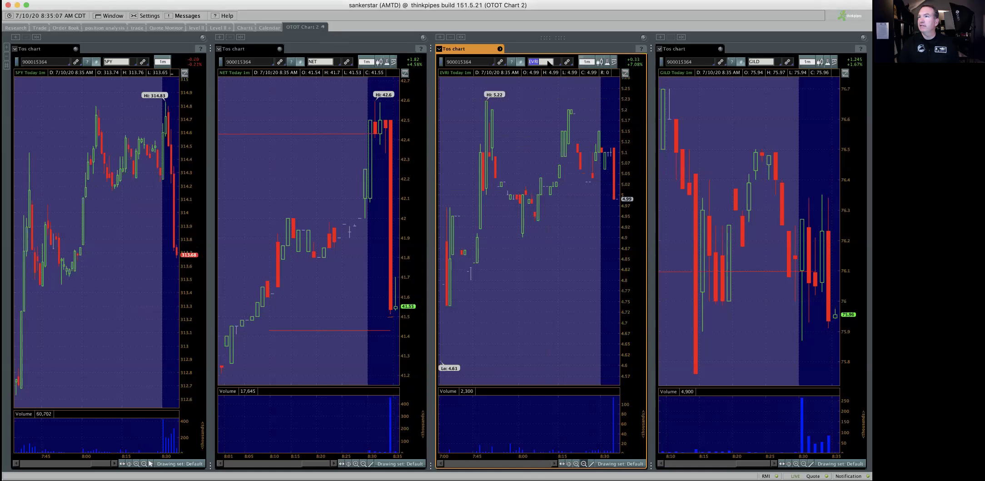
text(CNTG)
key(Return)
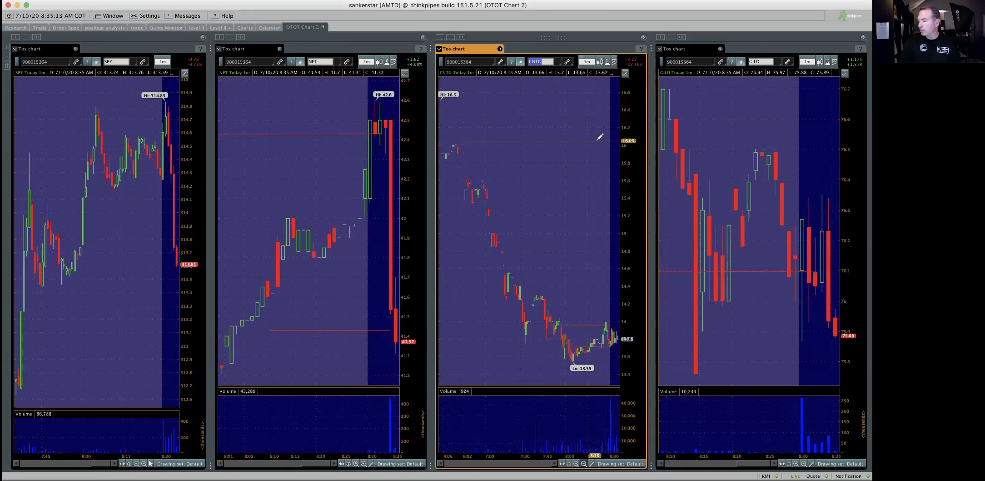
drag(590, 137, 690, 147)
right_click(473, 218)
click(473, 217)
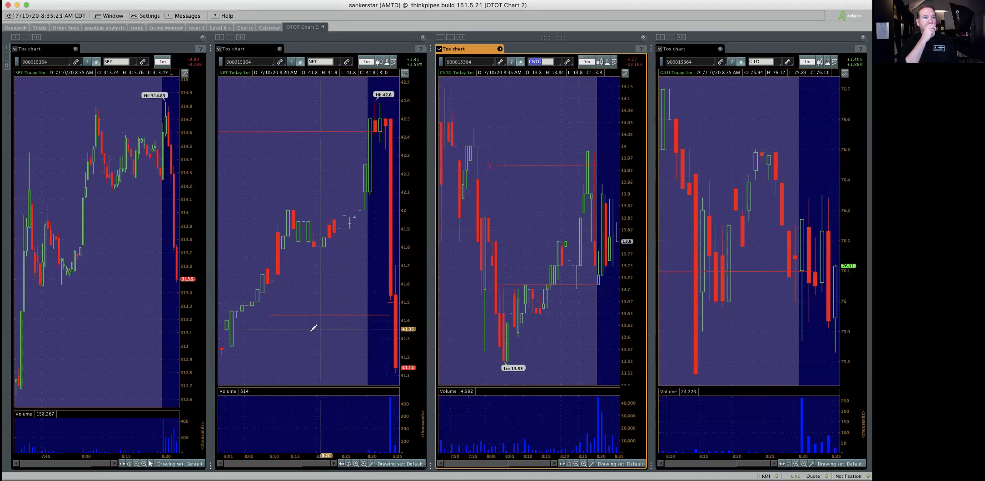
Mark the area below the lower line on the NET chart with an X and replace that chart's symbol with GILD.
mouse_move(314, 330)
mouse_down()
mouse_move(340, 360)
mouse_move(330, 338)
mouse_move(340, 331)
mouse_up()
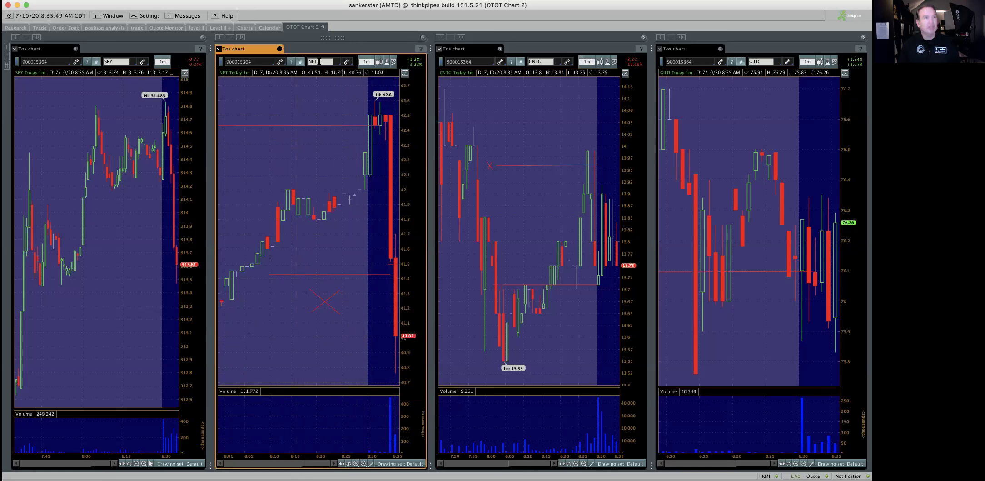
click(326, 62)
text(GILD)
key(Return)
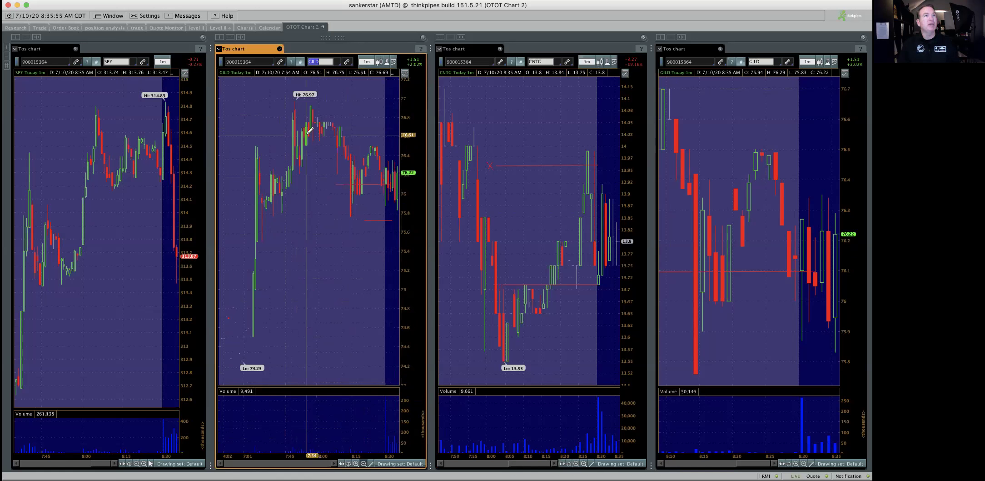
Change the second GILD chart's symbol to BYND and enlarge its candles around the market open.
text(BYND)
key(Return)
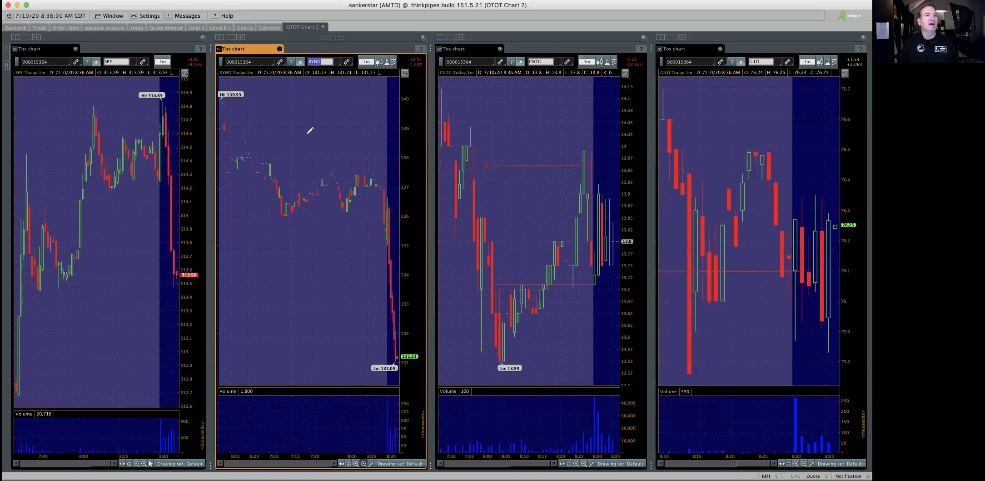
drag(362, 145, 389, 141)
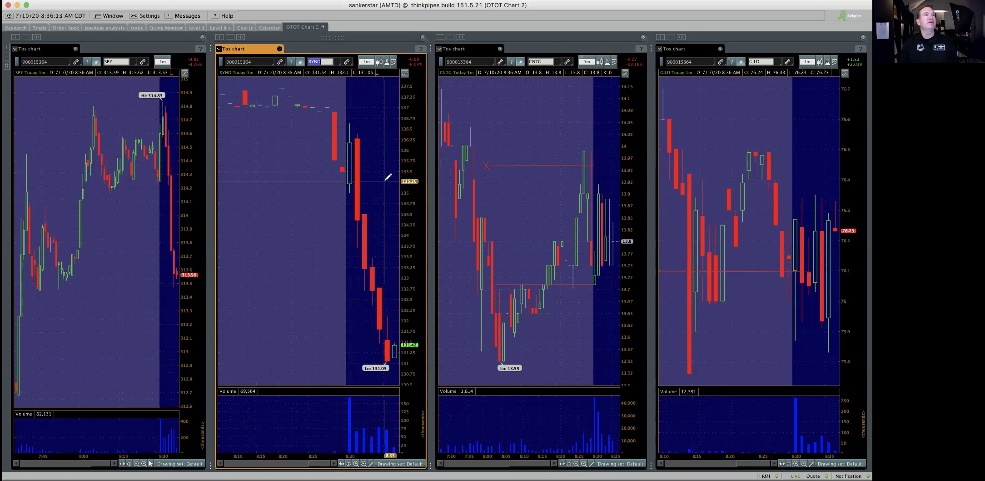
Replace the BYND chart with LKNCY and examine its candles since the market open.
text(LKNCY)
key(Return)
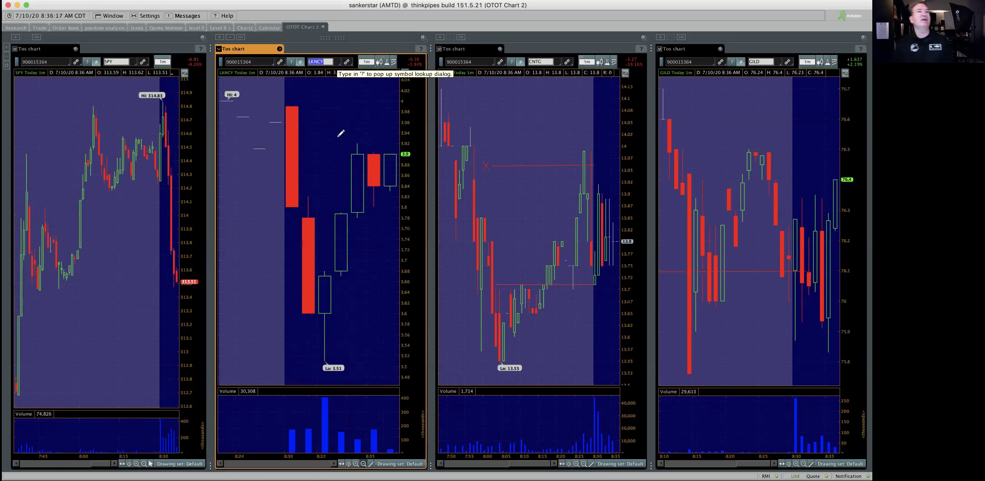
right_click(354, 162)
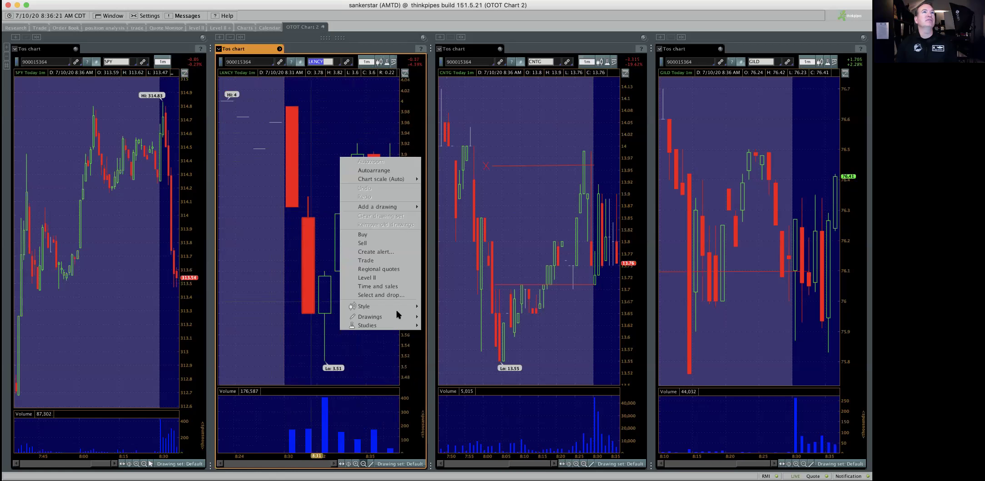
mouse_move(400, 325)
key(Escape)
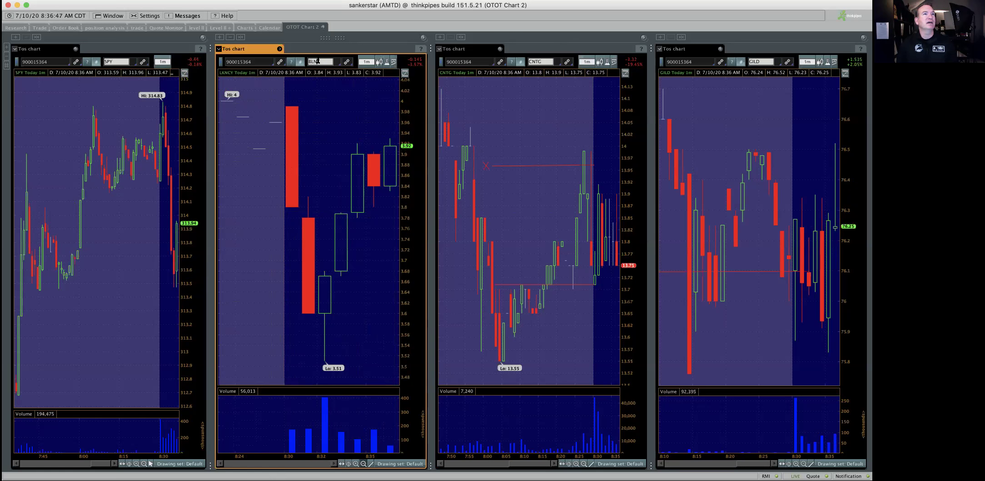
Check the BLNK chart, replace its symbol with WKHS, and enlarge the WKHS candles around the open.
key(Return)
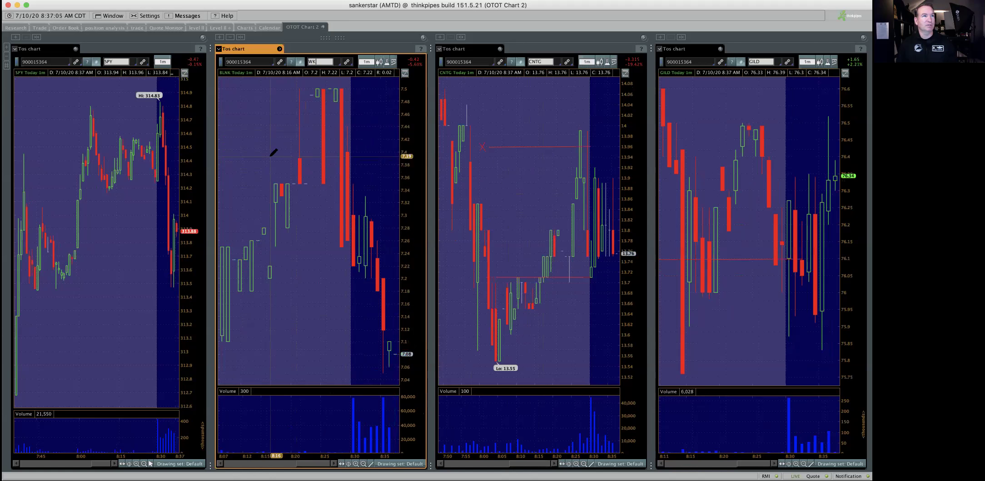
text(WKHS)
key(Return)
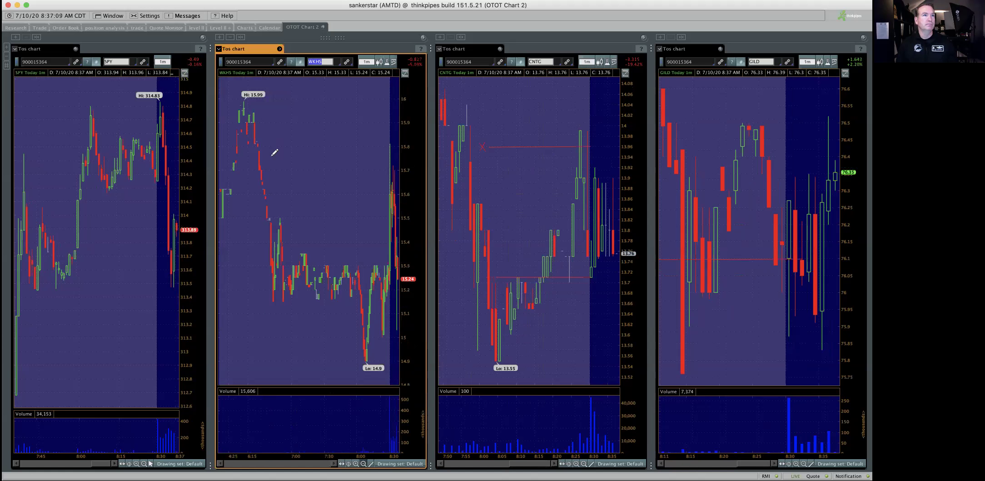
drag(352, 161, 446, 240)
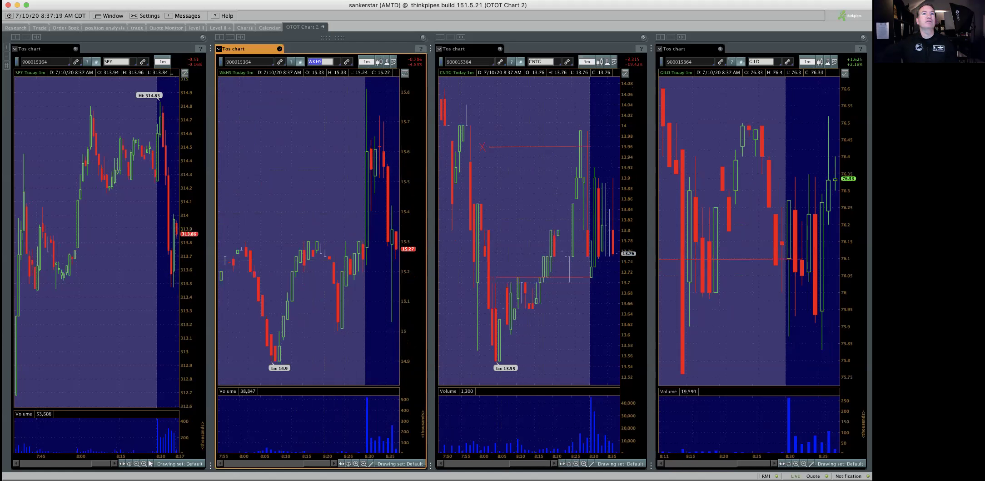
Change the WKHS chart's symbol to SHLL to check its opening candles, and replace it with HTZ.
key(super+Tab)
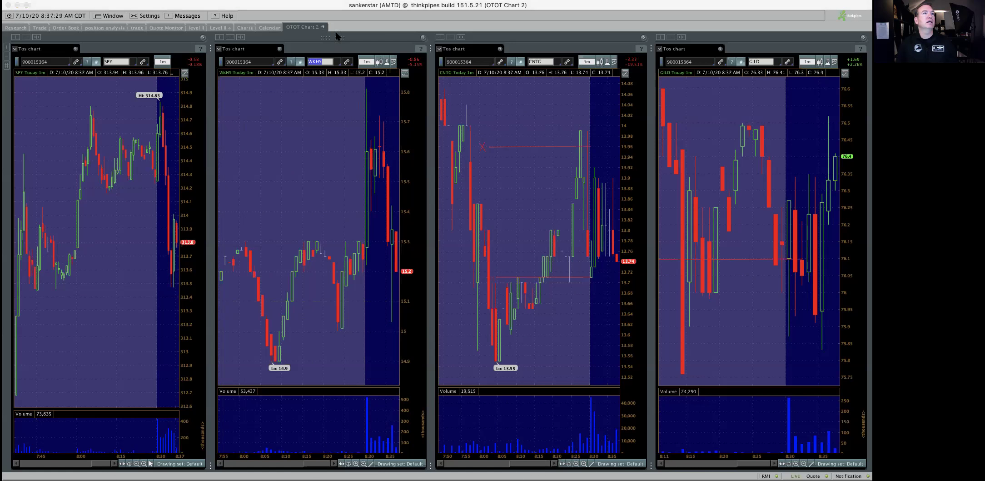
click(301, 62)
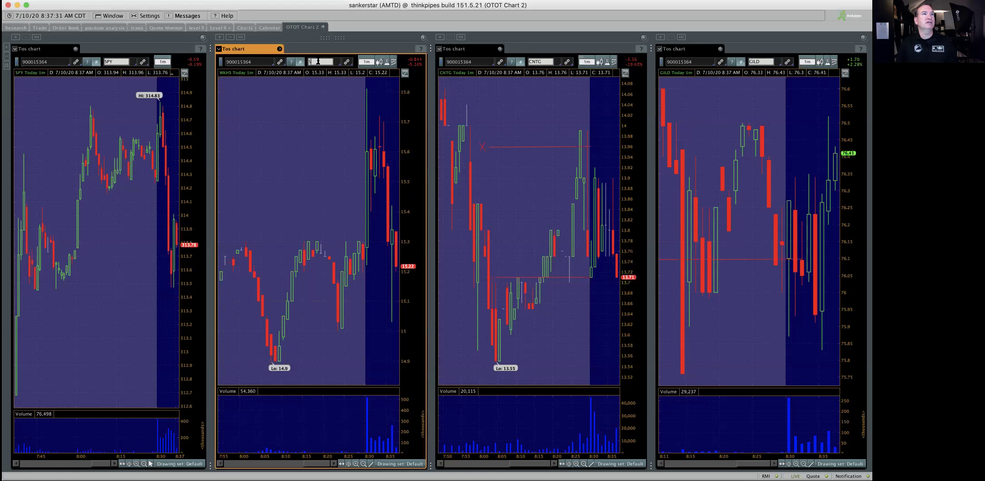
text(SHLL)
key(Return)
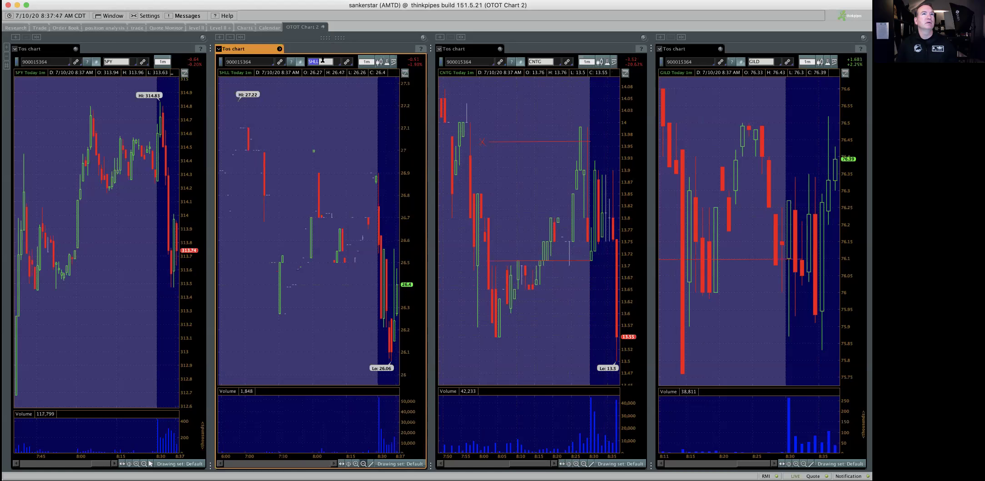
text(HTZ)
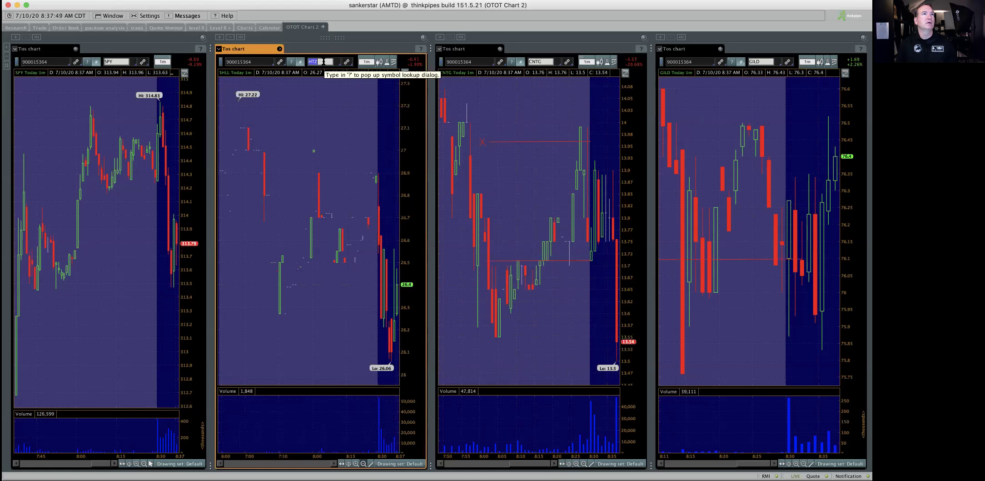
key(Return)
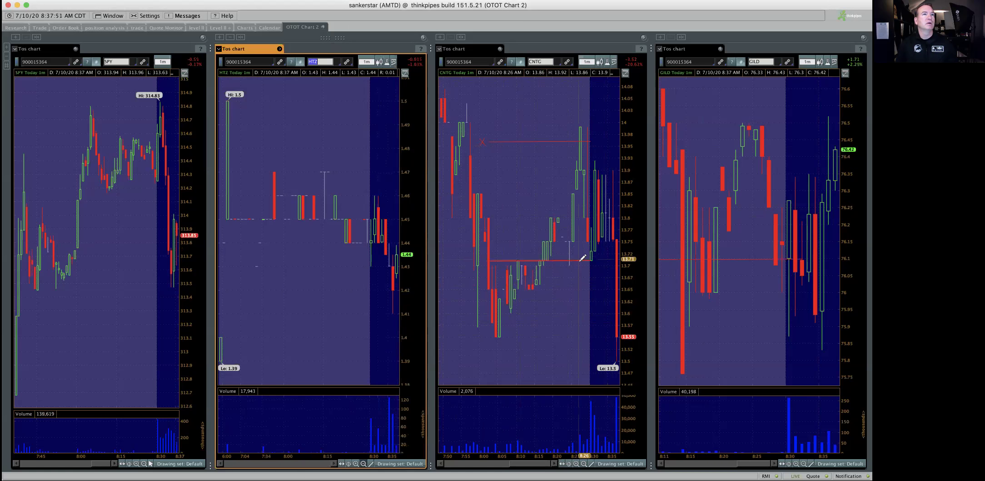
Draw a horizontal line at about 13.46 below the latest low on the CNTG chart.
mouse_move(582, 259)
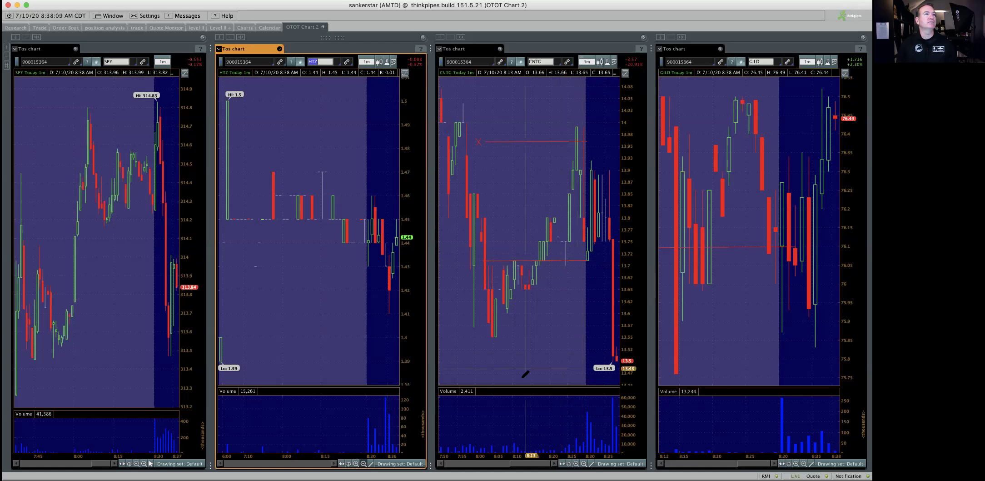
click(500, 379)
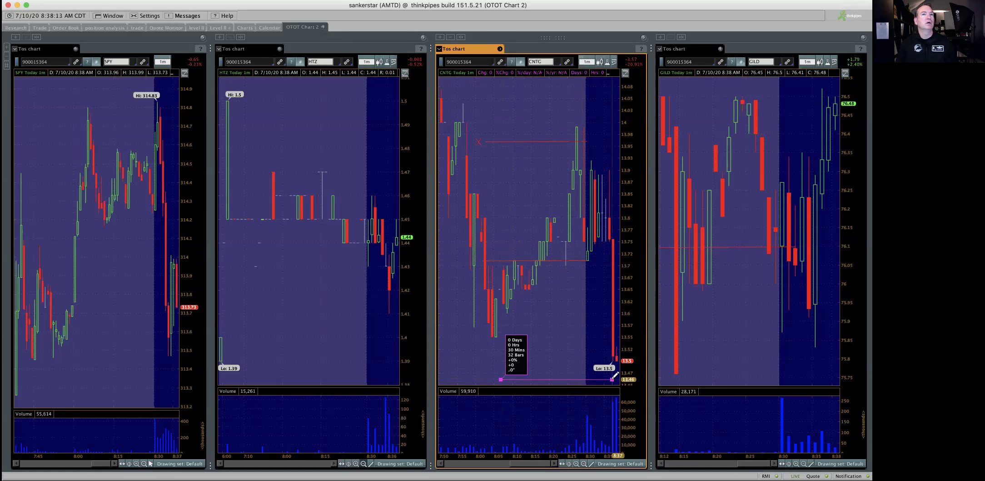
click(611, 378)
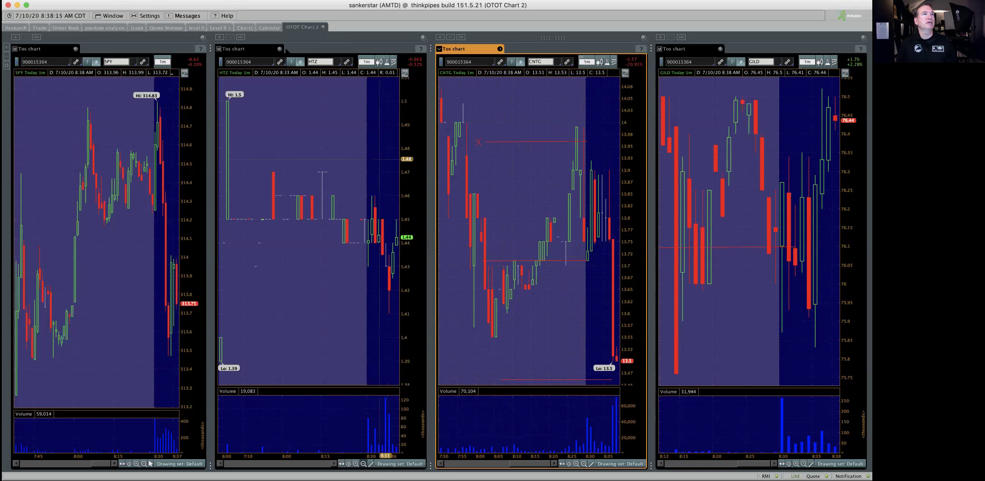
Change the HTZ chart's symbol to CHK to check its price action.
click(324, 62)
text(CHK)
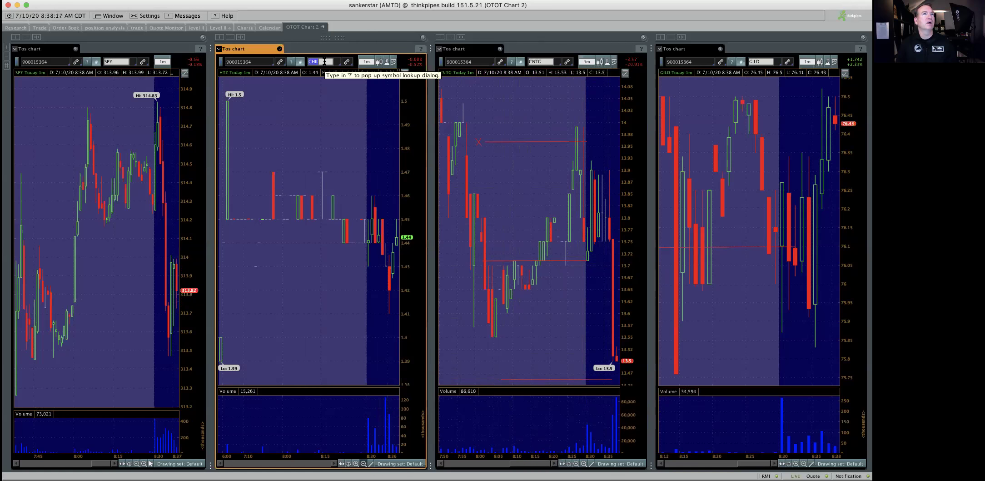
key(Return)
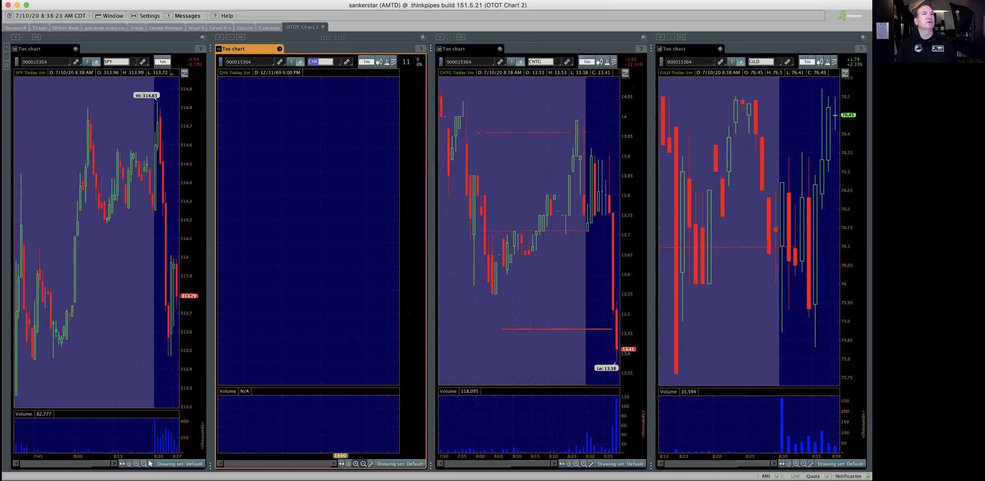
key(super+Tab)
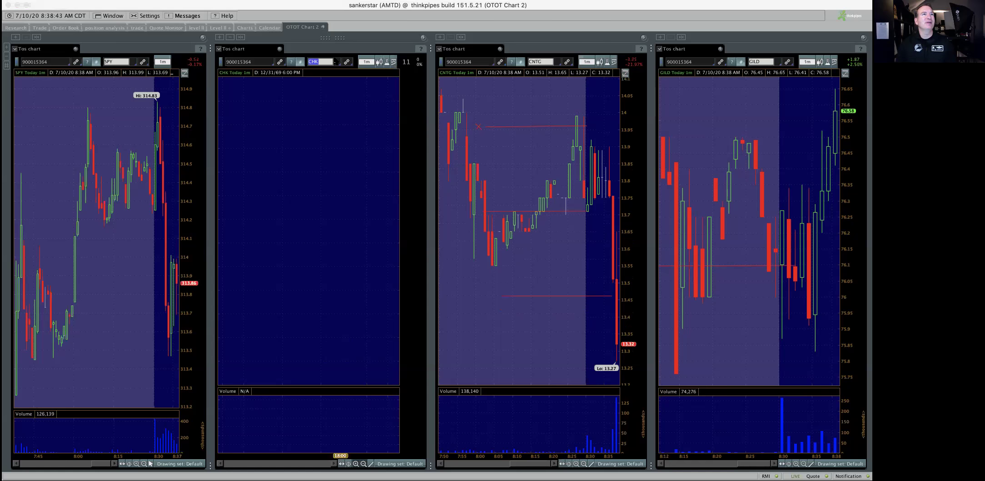
click(328, 61)
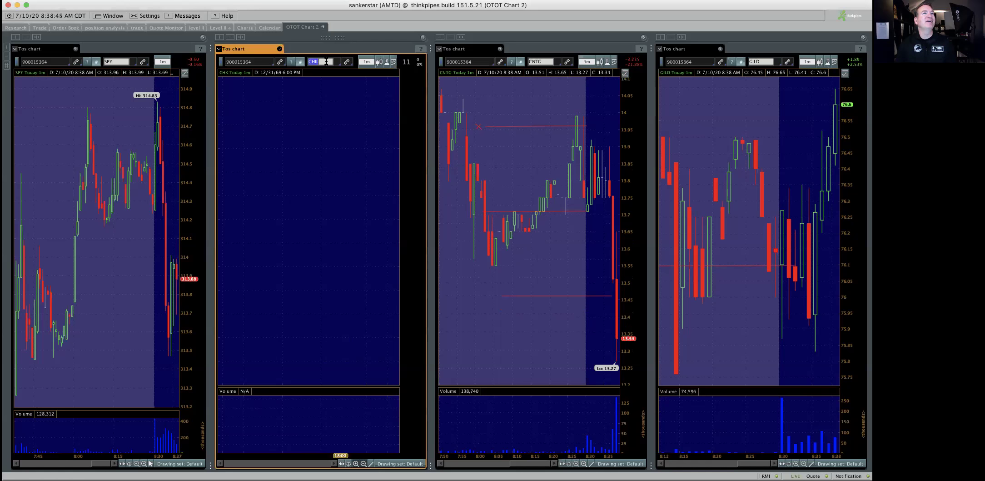
text(RIP)
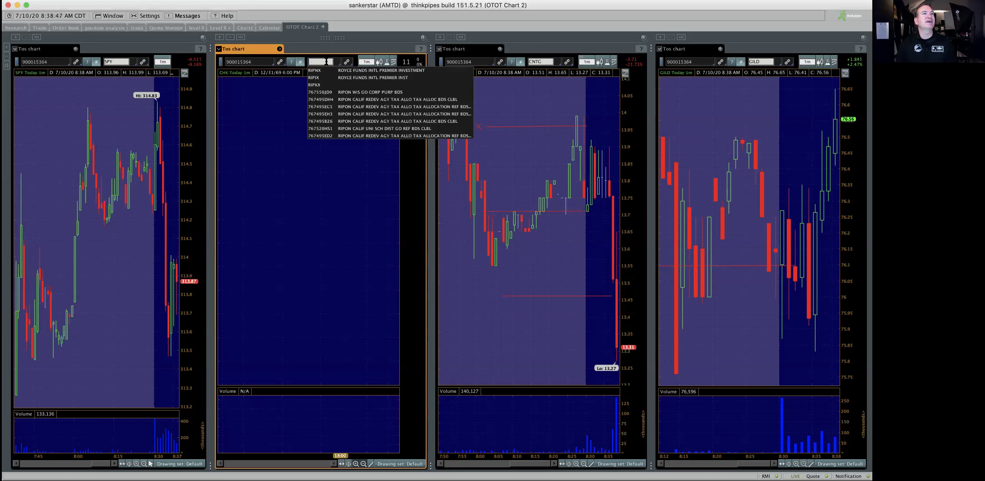
key(BackSpace)
key(BackSpace)
key(BackSpace)
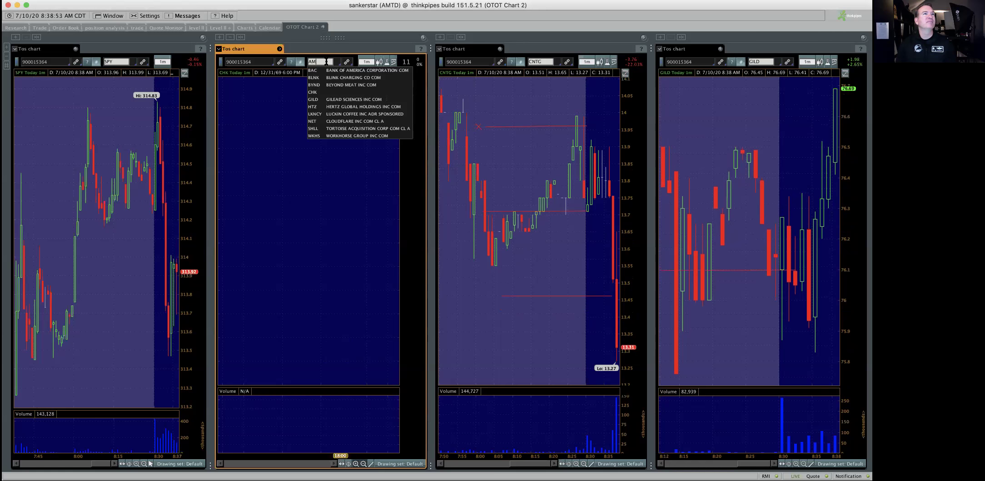
Set the empty chart's symbol to AMC to check its opening candles, and replace it with OXY.
text(AMV)
key(Return)
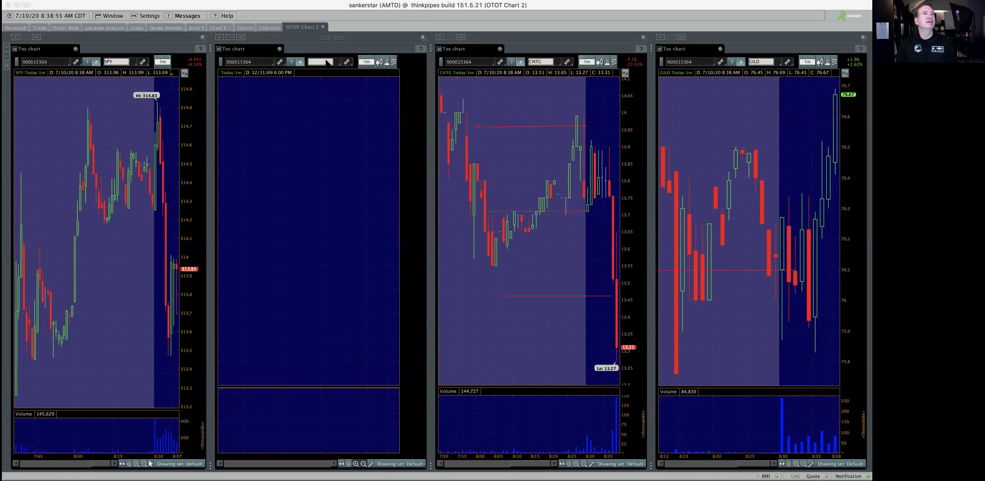
click(330, 62)
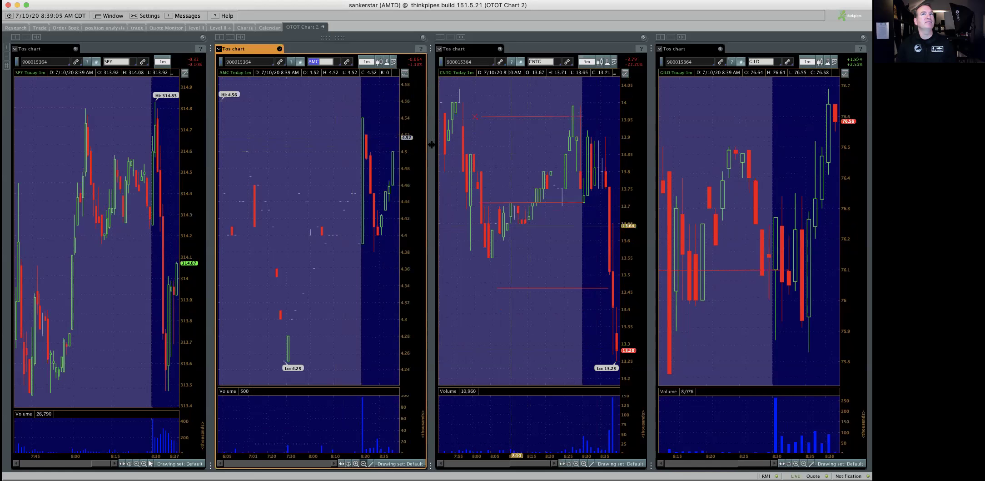
text(OXY)
key(Return)
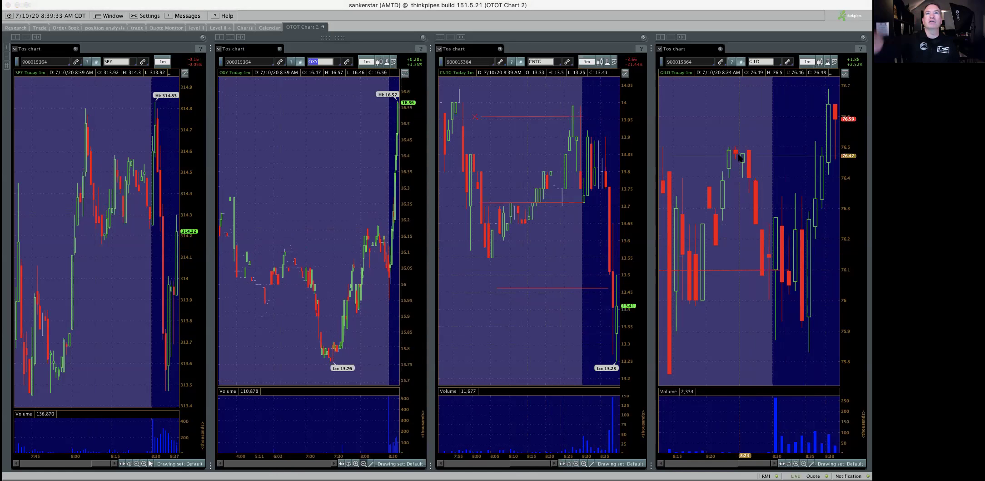
Draw a horizontal line at about 76.5 across the latest candles of the GILD chart.
click(764, 148)
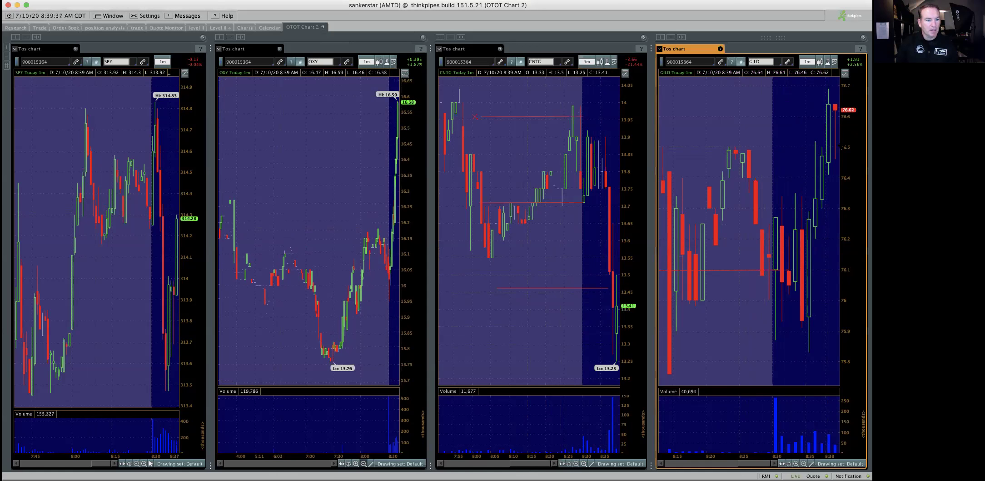
click(839, 147)
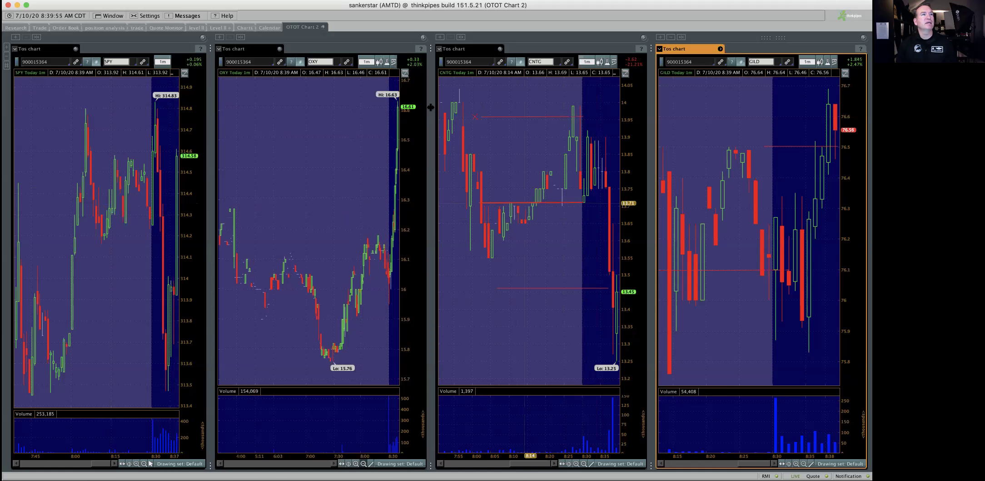
Change the OXY chart's symbol to LKNCY and check its price action alongside the SPY chart.
click(319, 61)
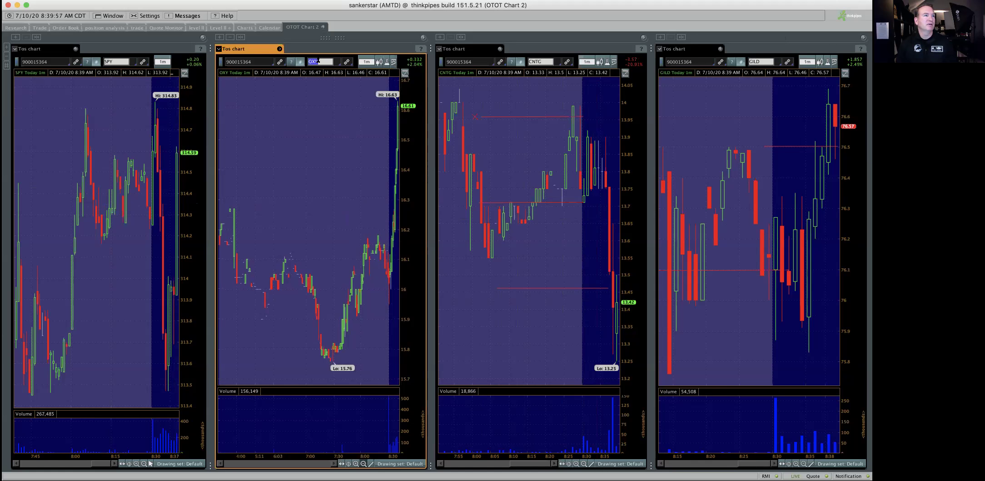
text(LKNCY)
key(Return)
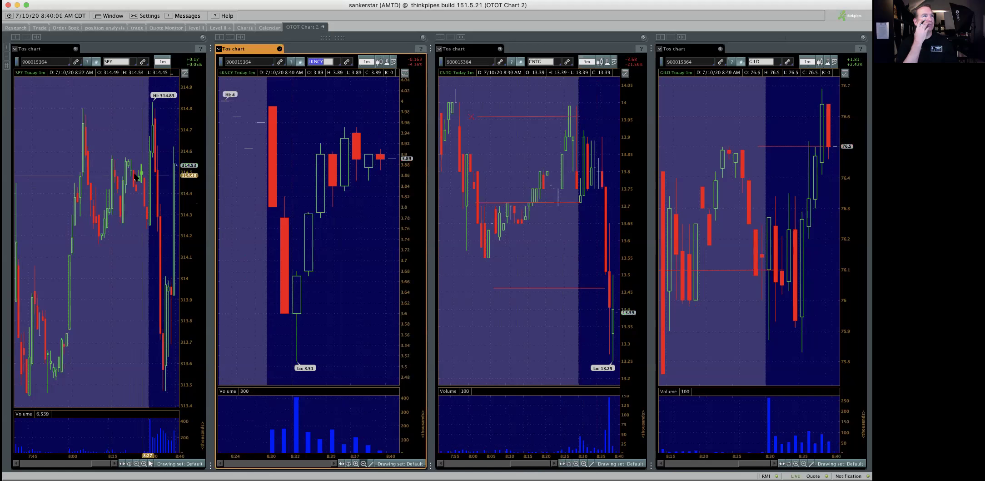
drag(77, 178, 251, 185)
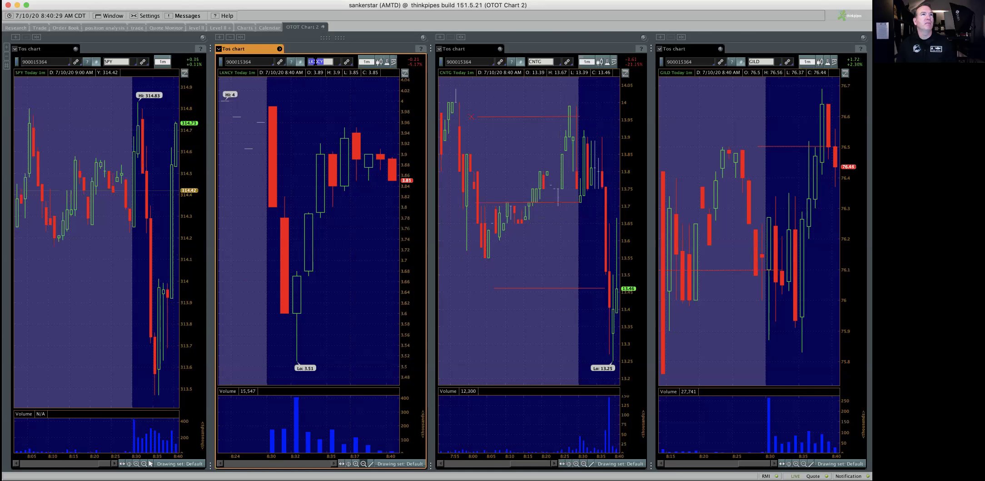
Clear the LKNCY chart's symbol, load LCA in its place, and examine the latest LCA candles.
key(Return)
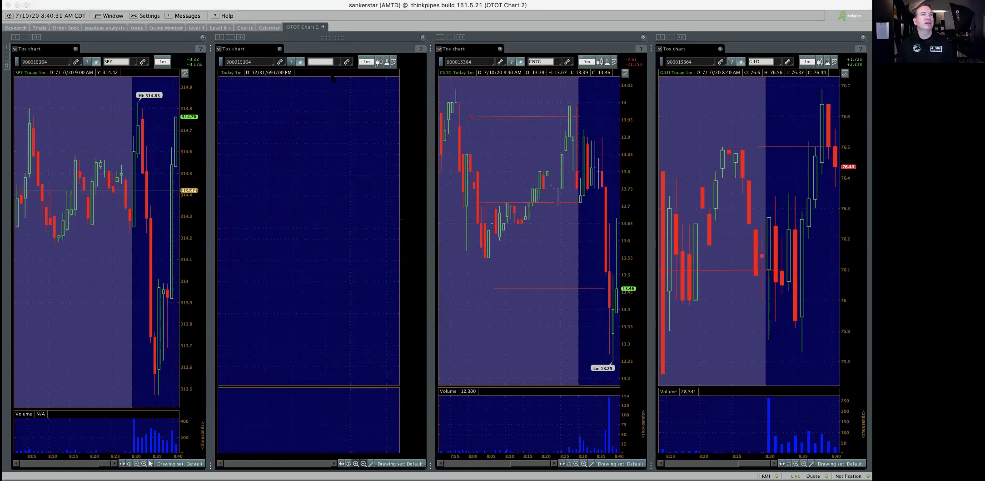
click(318, 61)
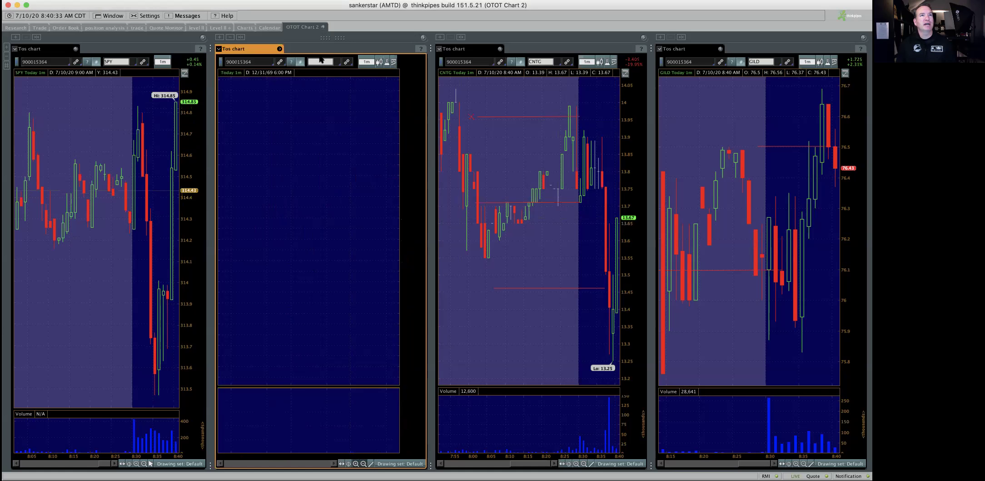
text(LCA)
key(Return)
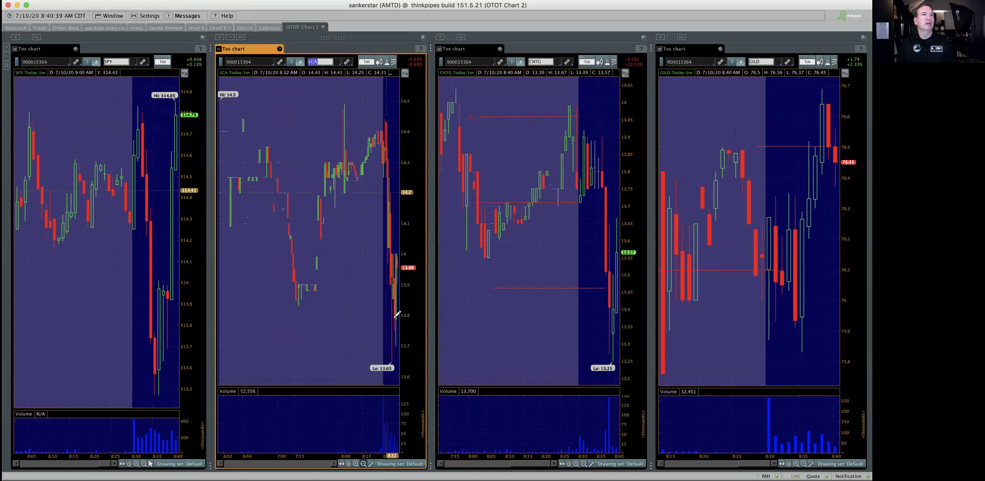
drag(314, 272, 533, 207)
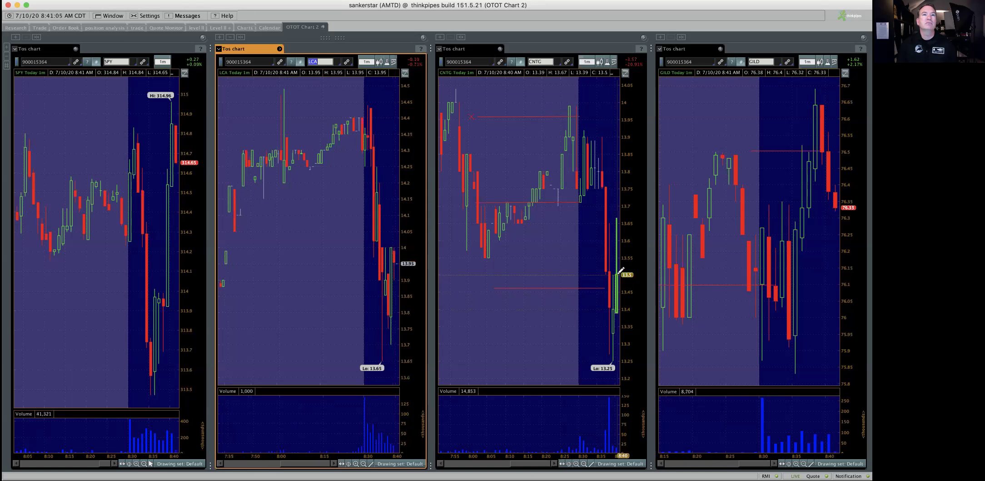
Draw a horizontal line at about 13.5 on the CNTG chart, extending back from the latest candles.
click(614, 275)
click(536, 274)
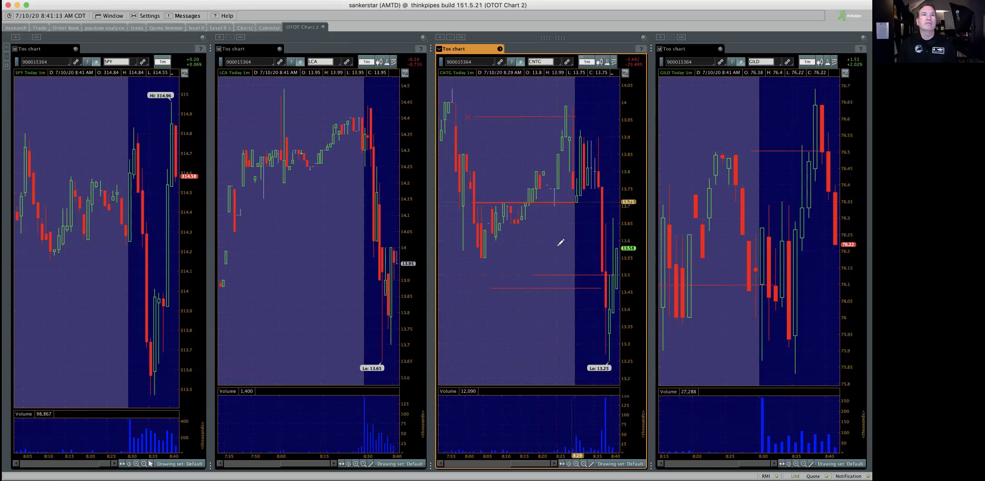
mouse_move(547, 285)
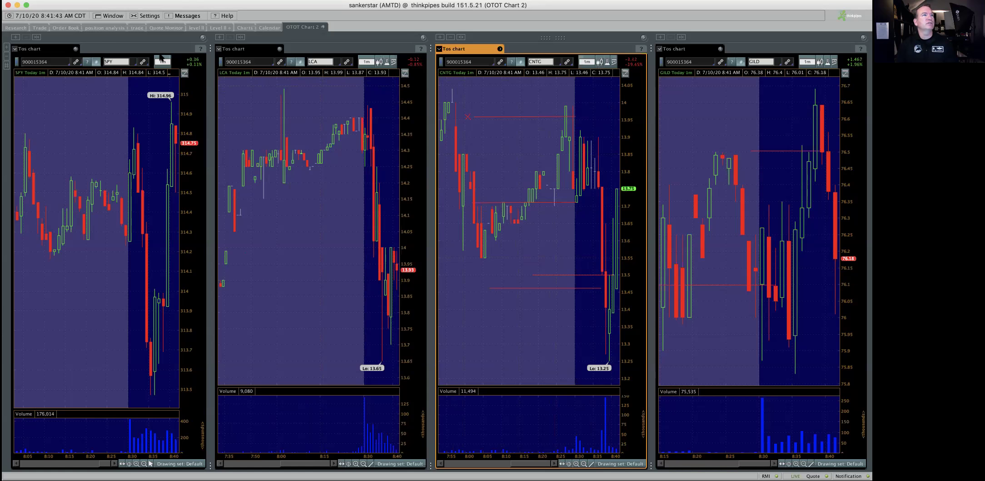
Open the Charts workspace and examine the top gainers in the quote monitor, highlighting LCNB, SNE and BAC.
click(244, 27)
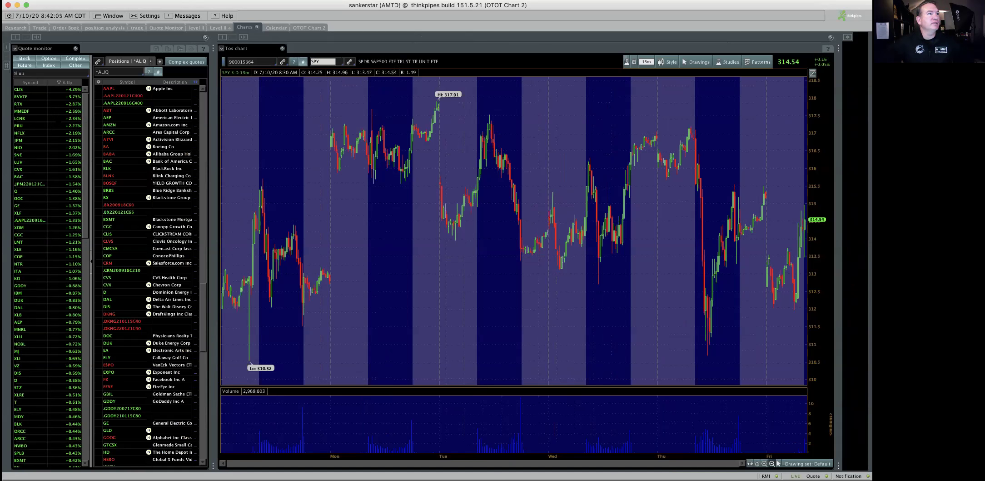
click(31, 118)
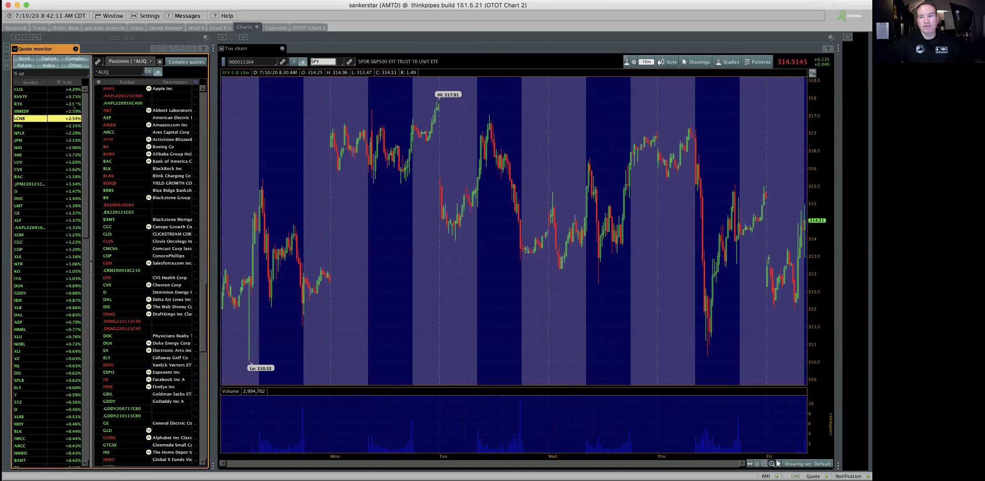
click(35, 155)
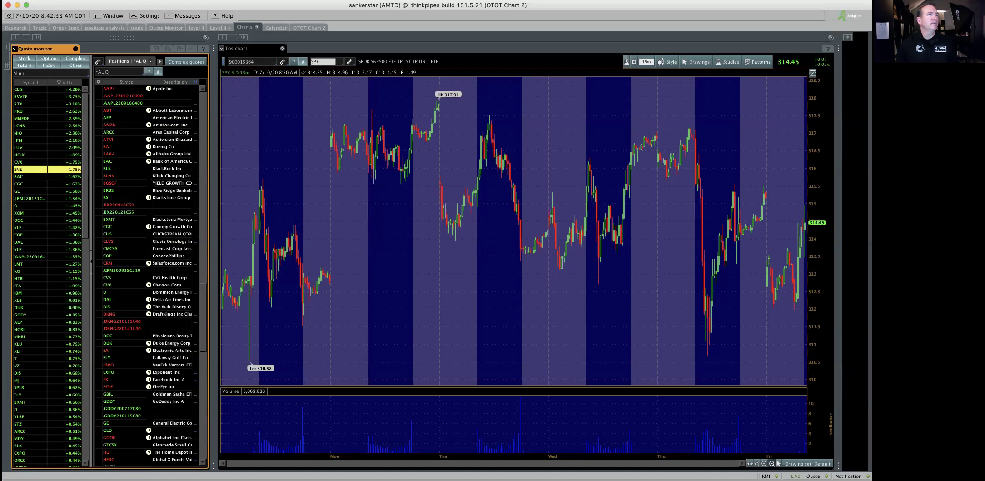
click(39, 176)
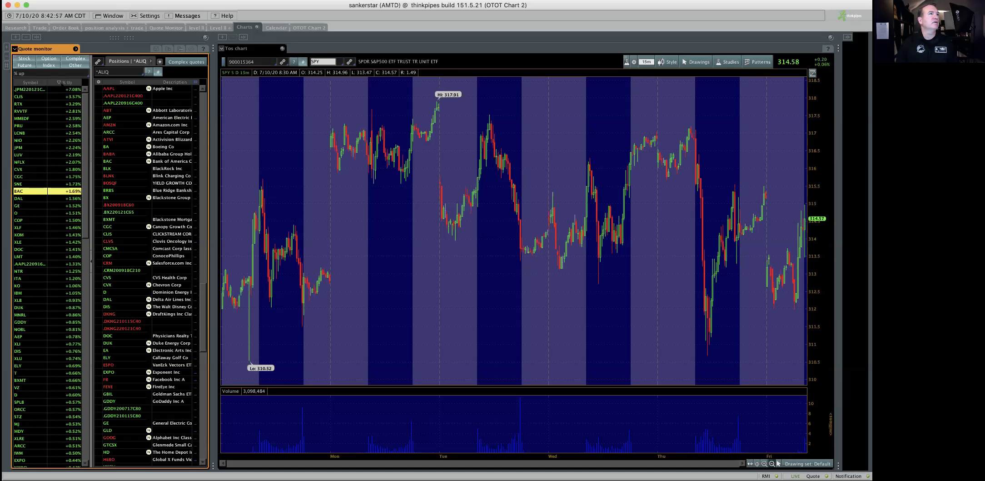
Sort the quote monitor by percentage change from the lowest to examine the biggest losers, highlight NKLA, and reverse the sort.
click(68, 83)
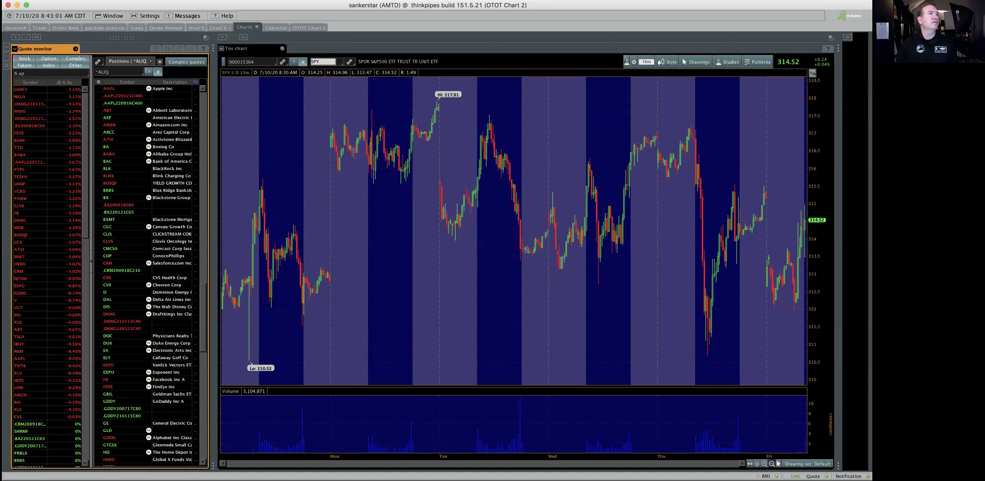
click(61, 90)
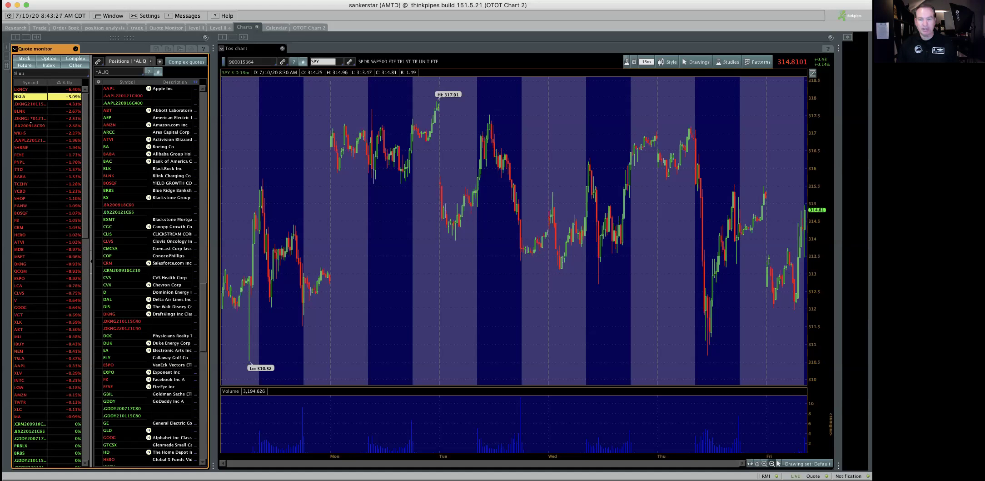
click(64, 83)
In the OTOT Chart 2 workspace, draw a large X below the latest GILD candles and a horizontal line at about 76.06.
click(309, 28)
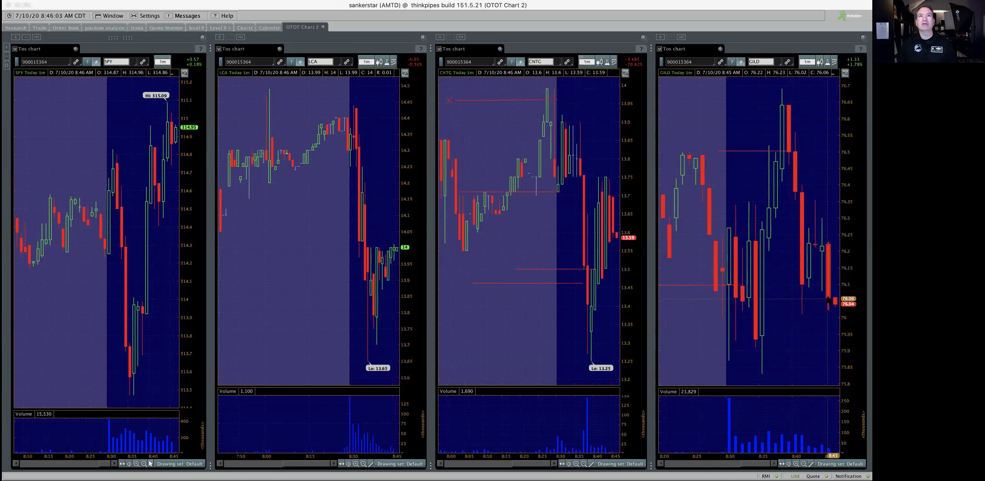
click(779, 335)
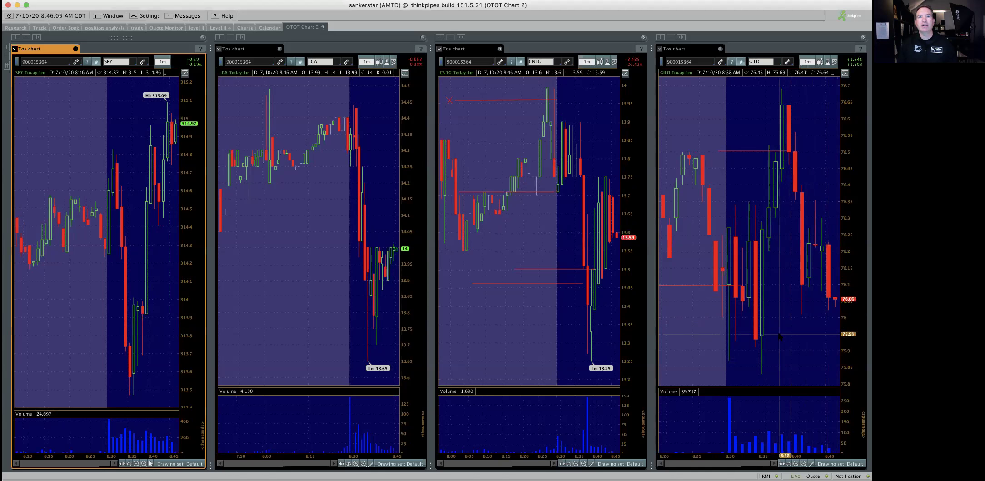
drag(774, 307, 812, 316)
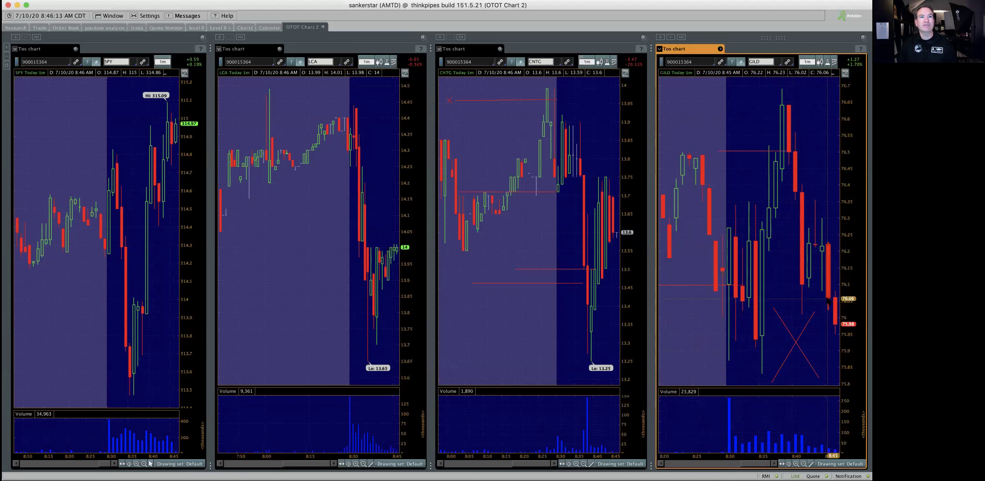
drag(828, 300, 685, 297)
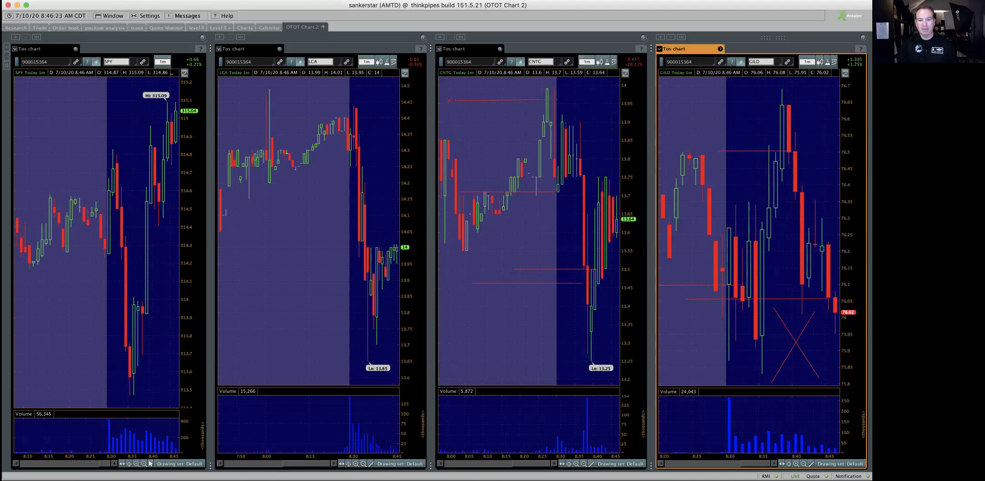
Switch to the browser and read the introduction and criticism sections of the Investopedia article on Jim Cramer.
key(super+Tab)
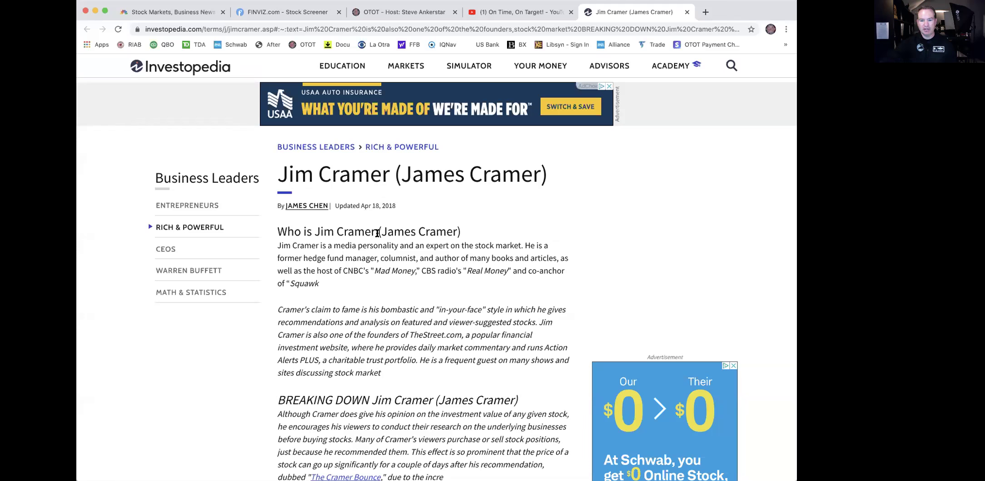
scroll(381, 287, down, 5)
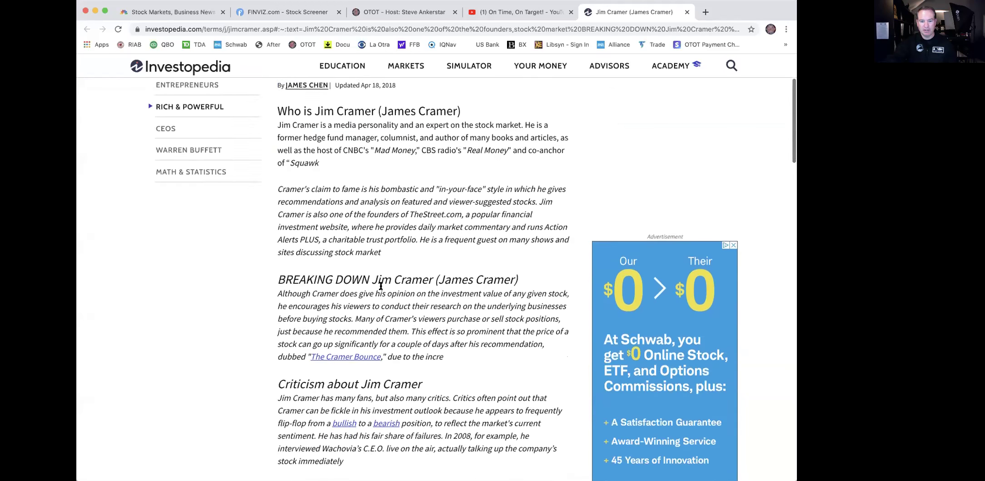
scroll(381, 288, down, 2)
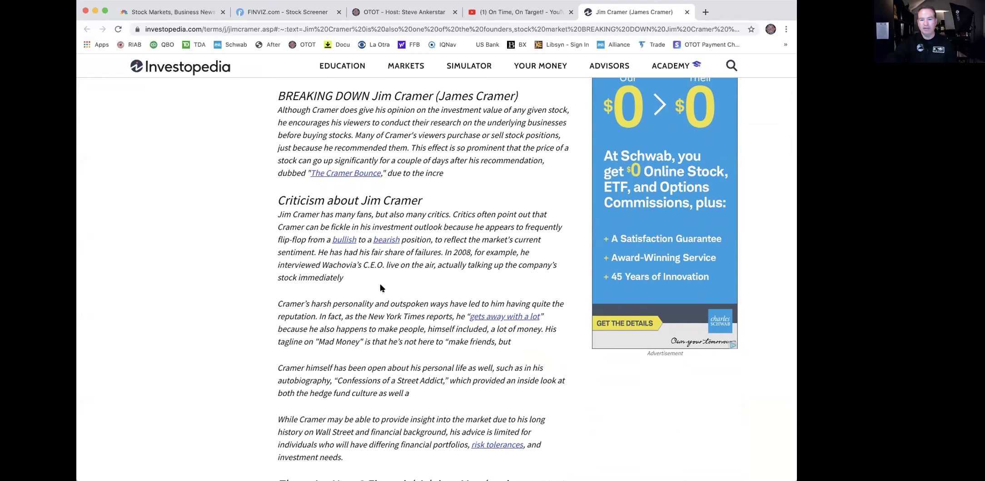
scroll(381, 288, down, 1)
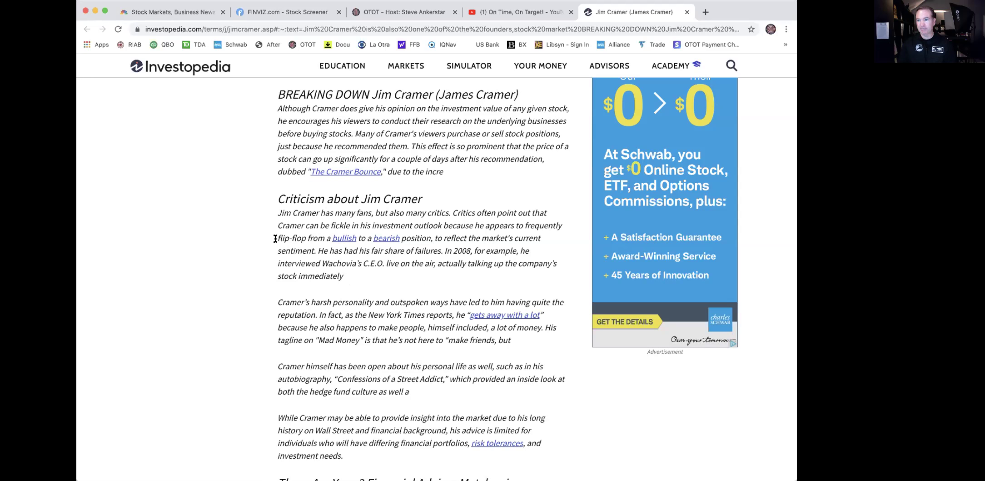
scroll(276, 236, down, 1)
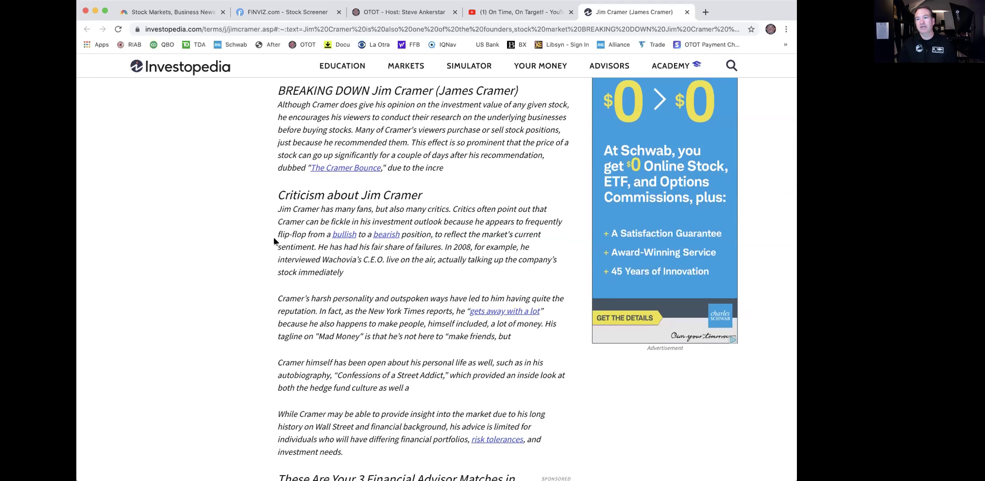
scroll(274, 240, down, 2)
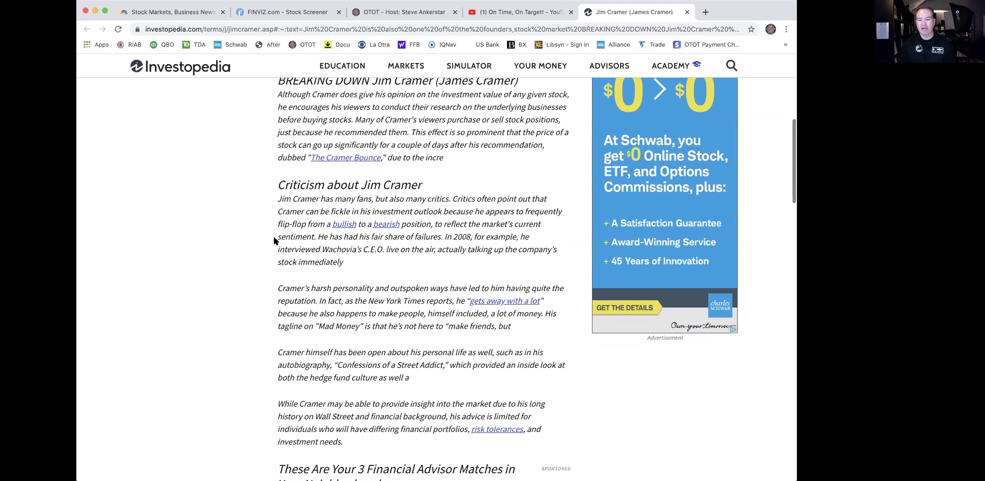
scroll(274, 240, down, 2)
scroll(274, 240, up, 1)
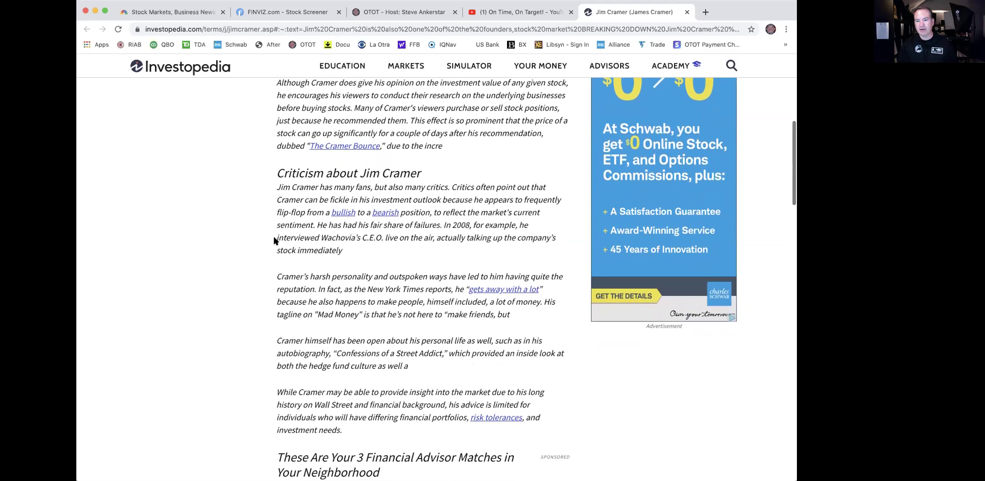
scroll(273, 238, up, 2)
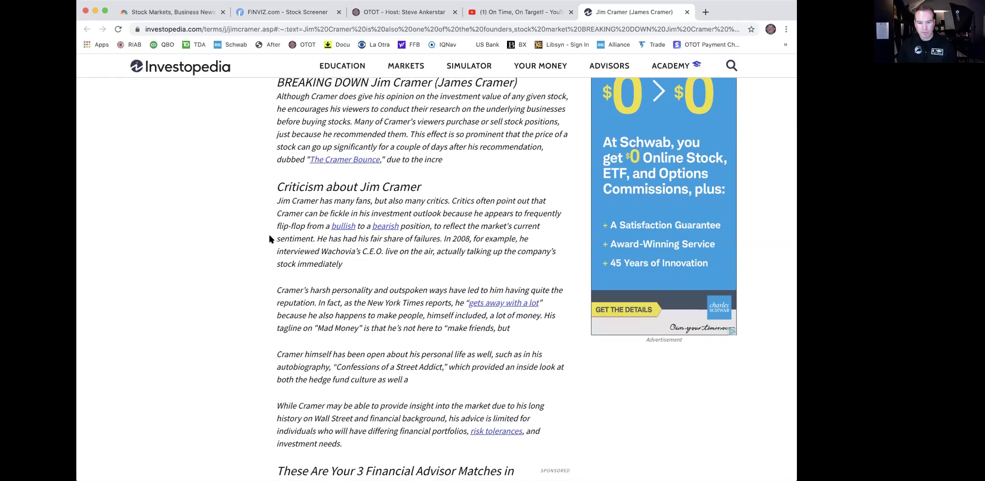
Examine the article's remaining paragraphs on Cramer's reputation, autobiography and the limits of his advice for individual investors.
scroll(270, 234, down, 5)
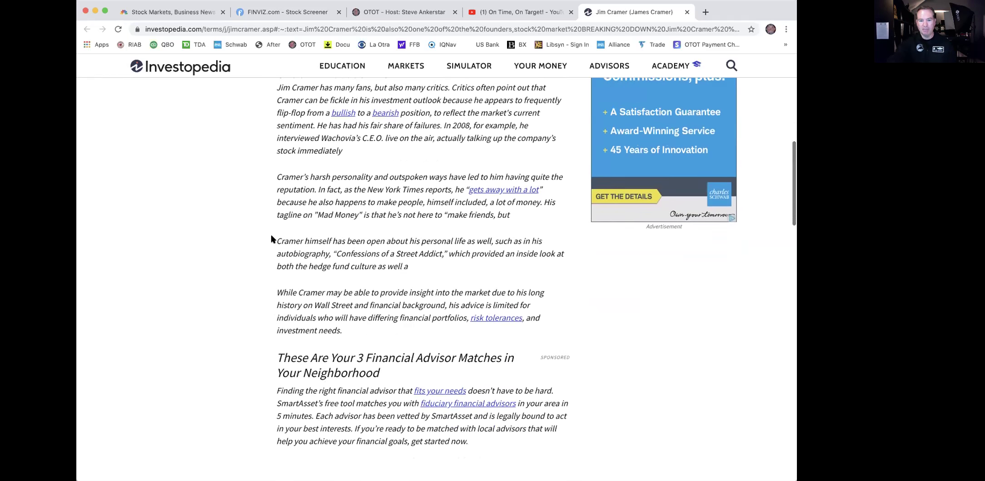
scroll(333, 217, down, 1)
drag(333, 215, 451, 214)
click(447, 213)
scroll(447, 213, down, 1)
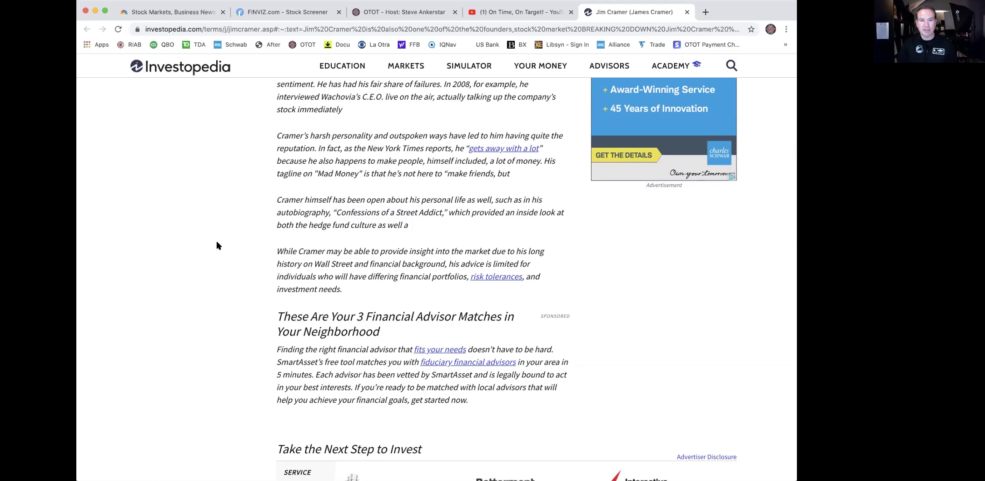
scroll(216, 246, down, 1)
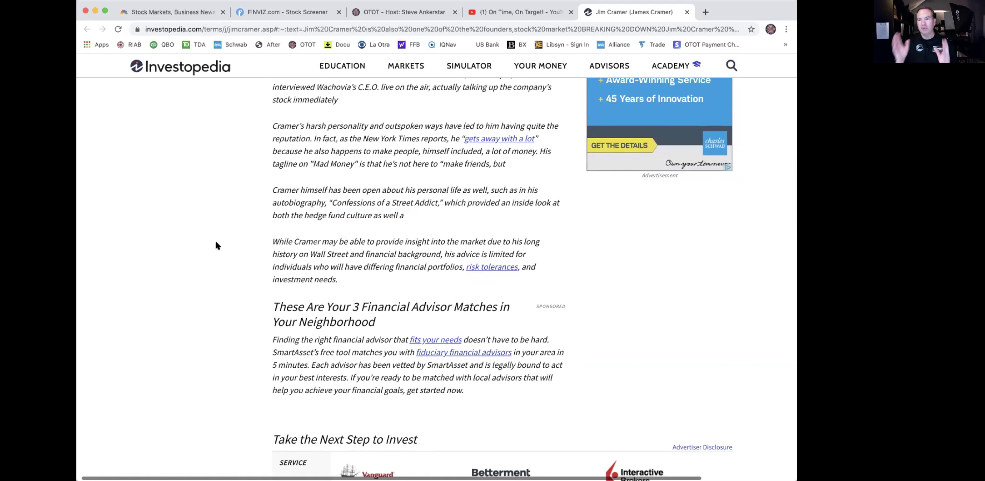
scroll(213, 242, down, 1)
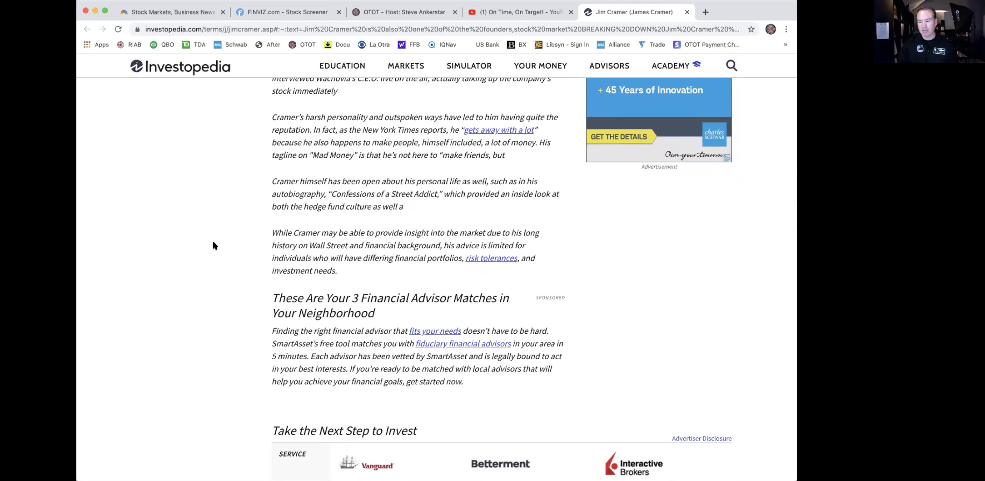
scroll(213, 242, down, 1)
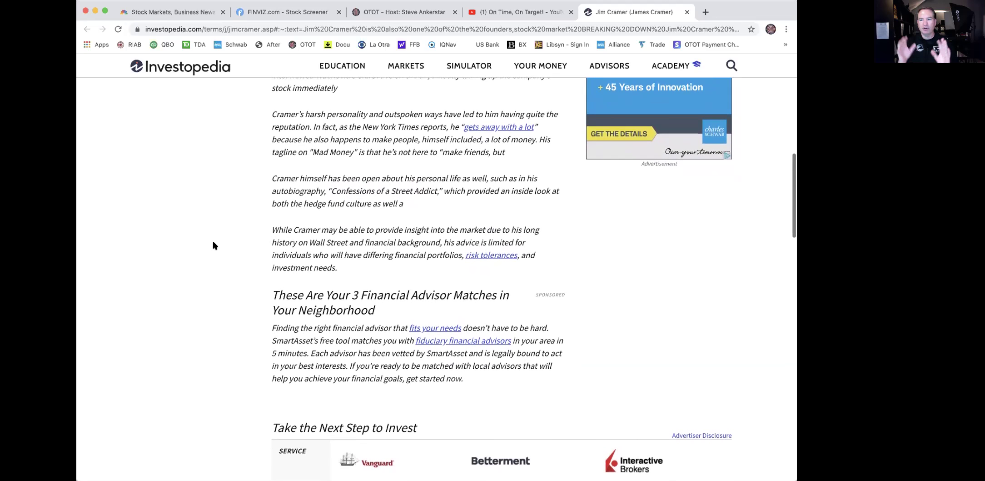
scroll(214, 242, down, 1)
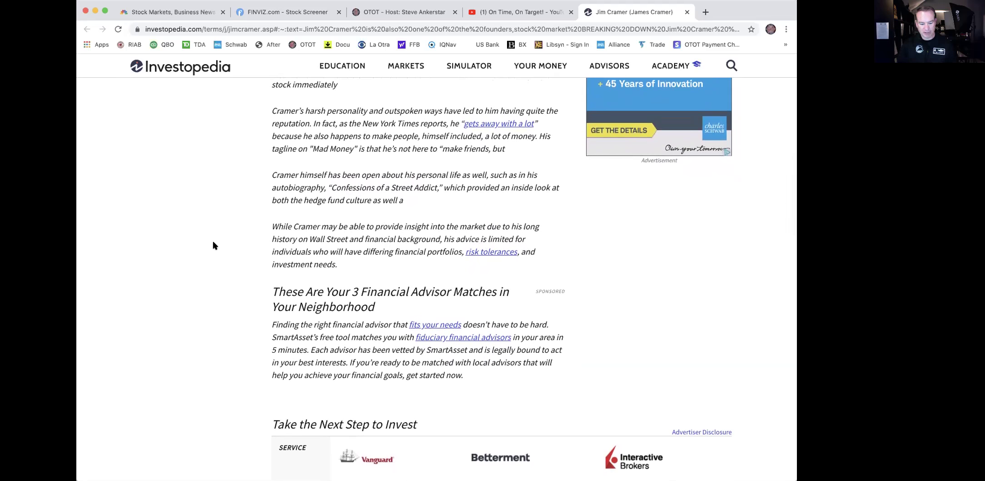
scroll(214, 245, down, 1)
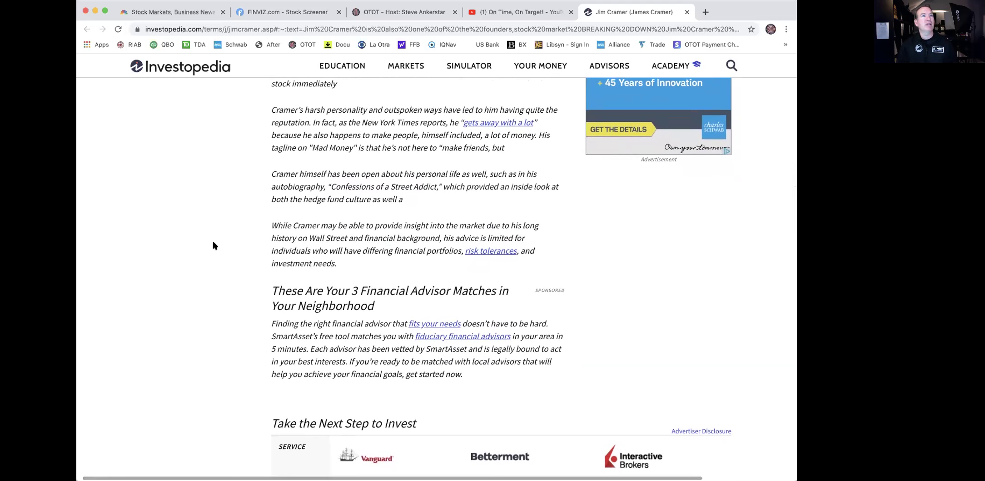
scroll(213, 246, down, 1)
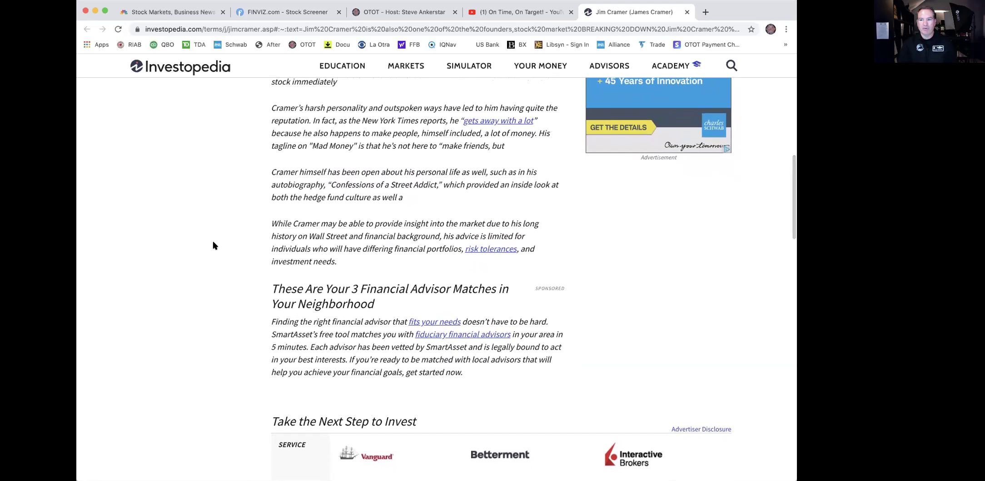
scroll(213, 243, up, 1)
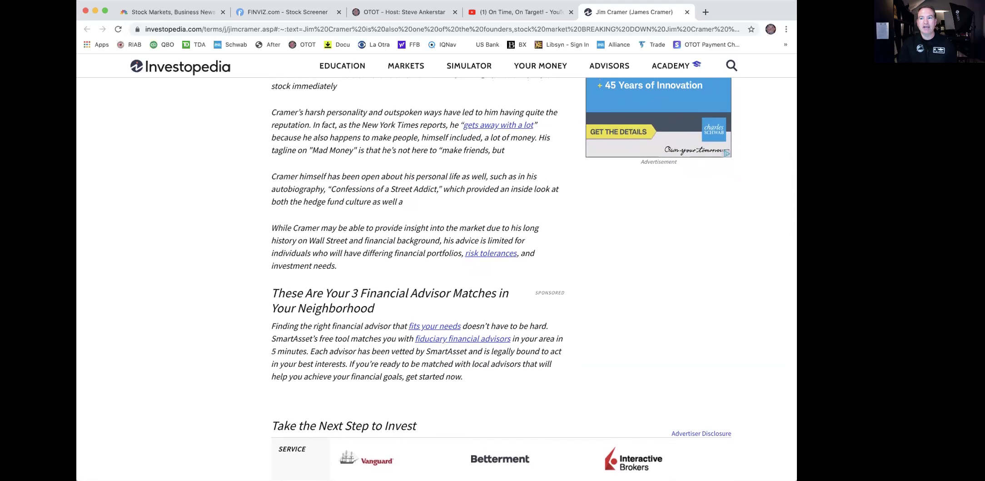